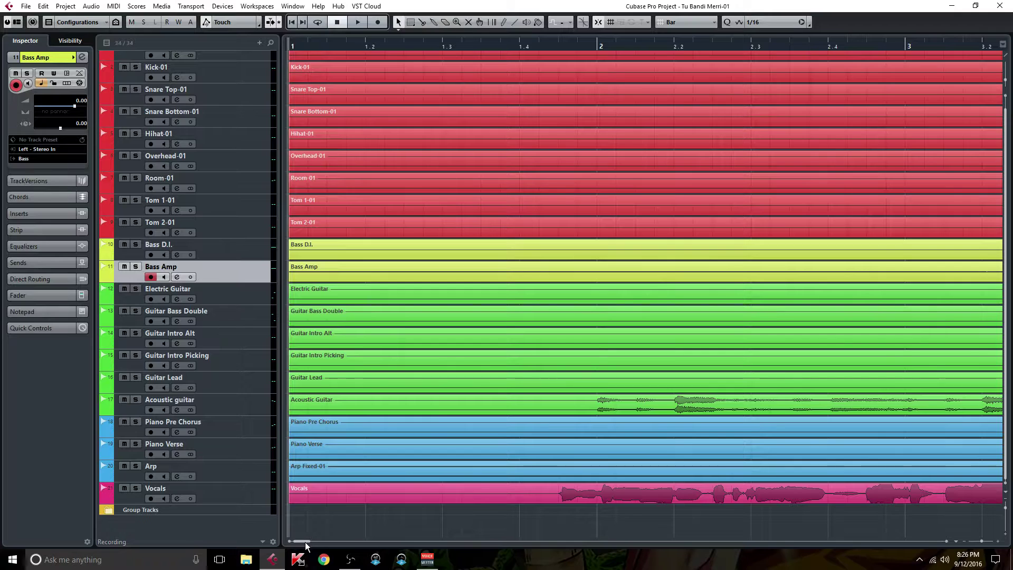
- Expand the Group Tracks folder to review its group channels from Drums to Premaster, and collapse it again
mouse_move(307, 545)
mouse_down()
mouse_move(344, 543)
mouse_move(295, 547)
mouse_up()
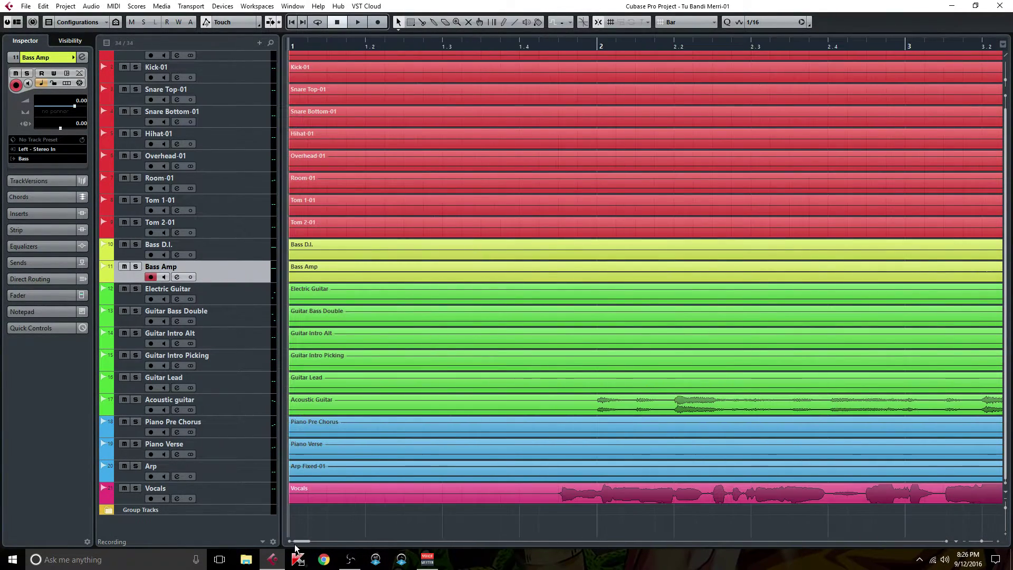
click(108, 511)
scroll(140, 435, down, 5)
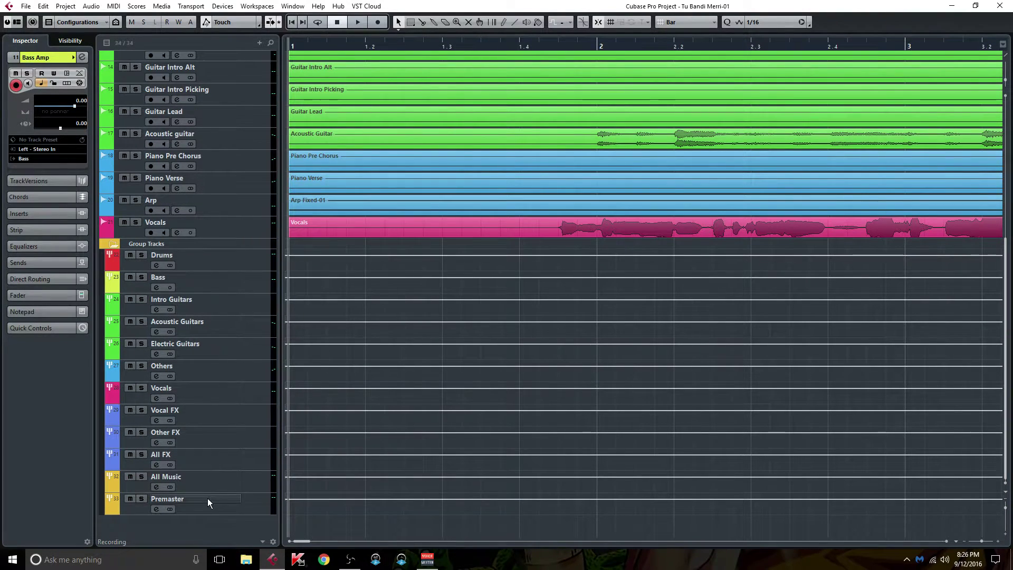
click(113, 243)
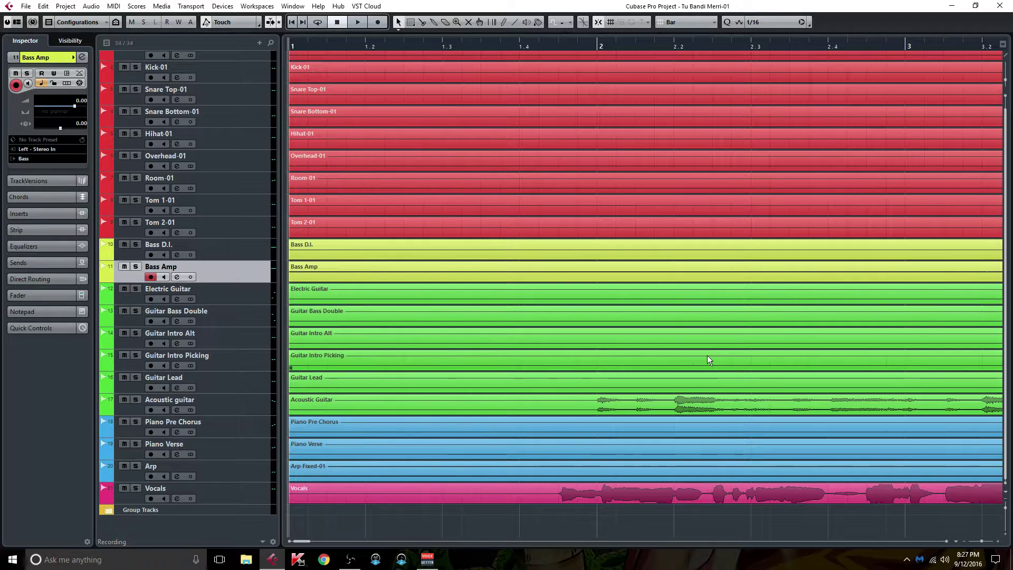
- Open the MixConsole with the song playing and raise the Vocals fader to 1.44 dB
key(F3)
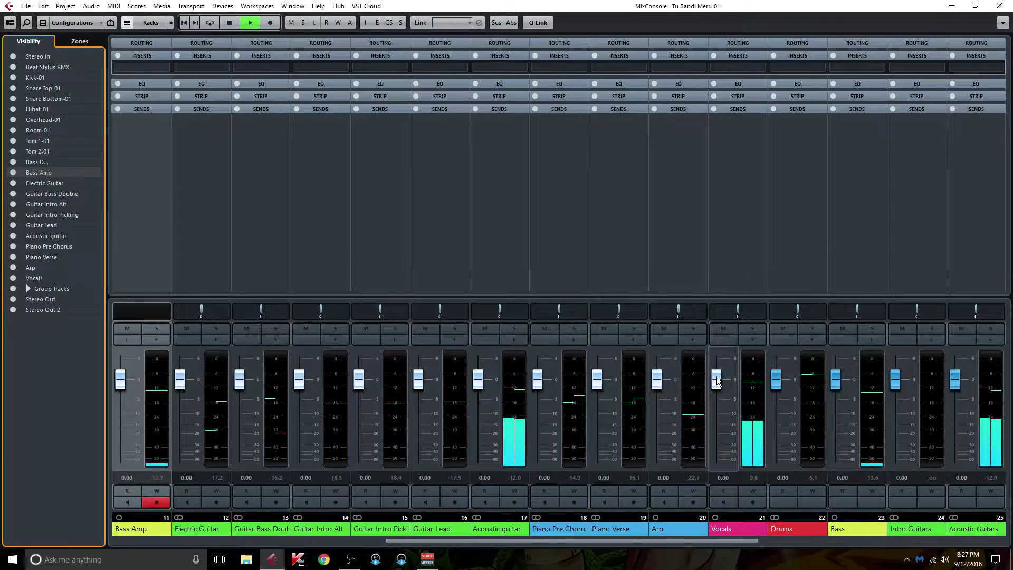
drag(720, 382, 722, 381)
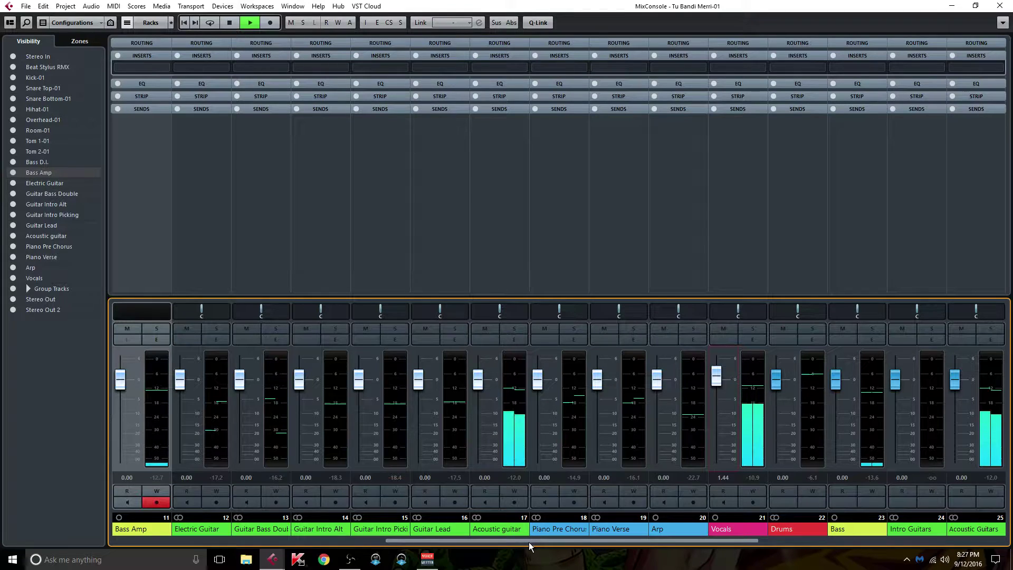
- Lower the Guitar Intro Alt fader to -1.07 dB and the Guitar Intro Picking fader to -1.19 dB
drag(515, 540, 442, 554)
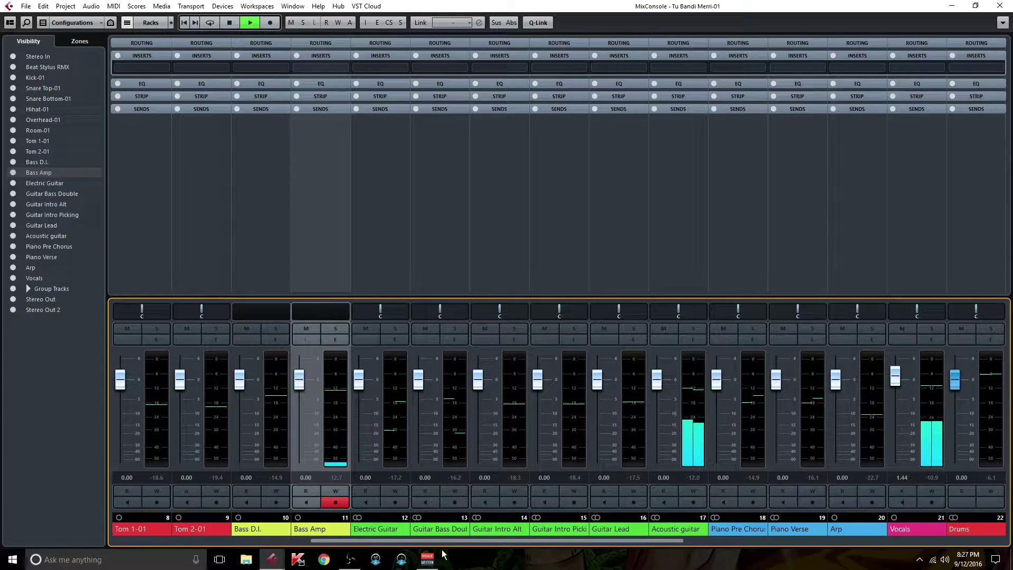
click(478, 380)
click(525, 379)
drag(538, 378, 539, 386)
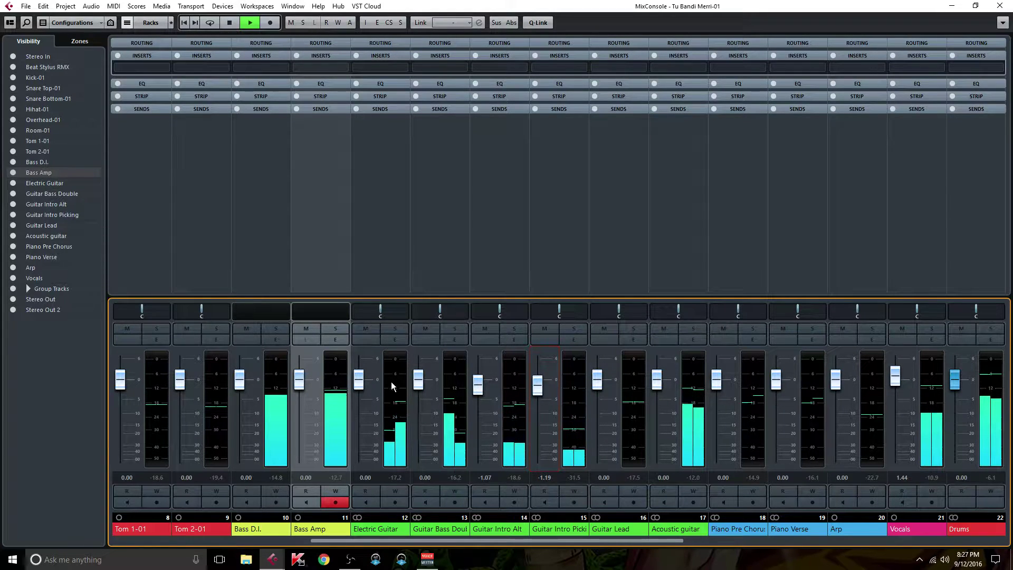
- Set the channel faders of Electric Guitar to 0.88 dB, Guitar Bass Double to -0.73 dB and Bass D.I. to -1.07 dB
drag(362, 382, 421, 383)
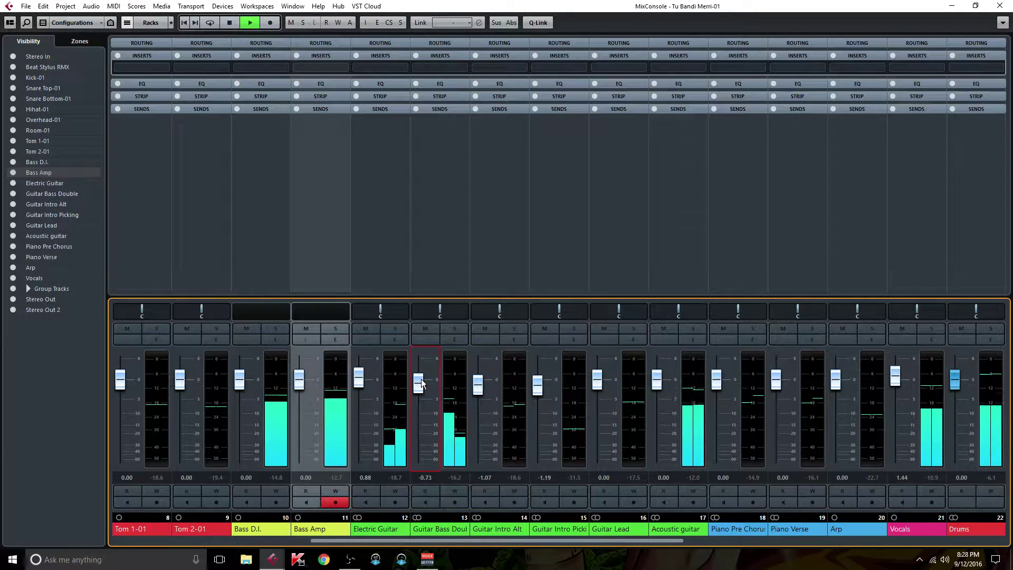
click(239, 383)
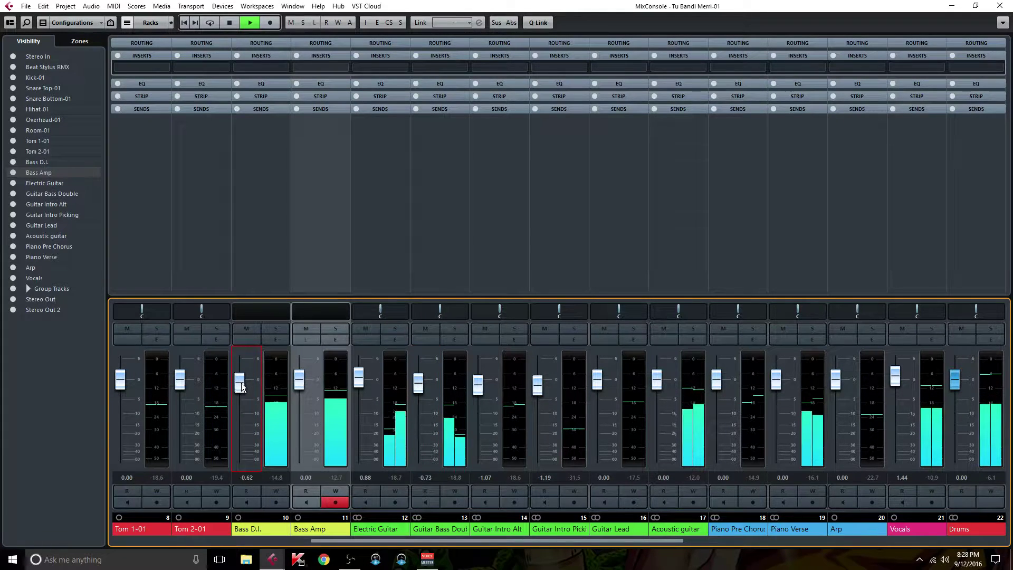
drag(239, 383, 242, 391)
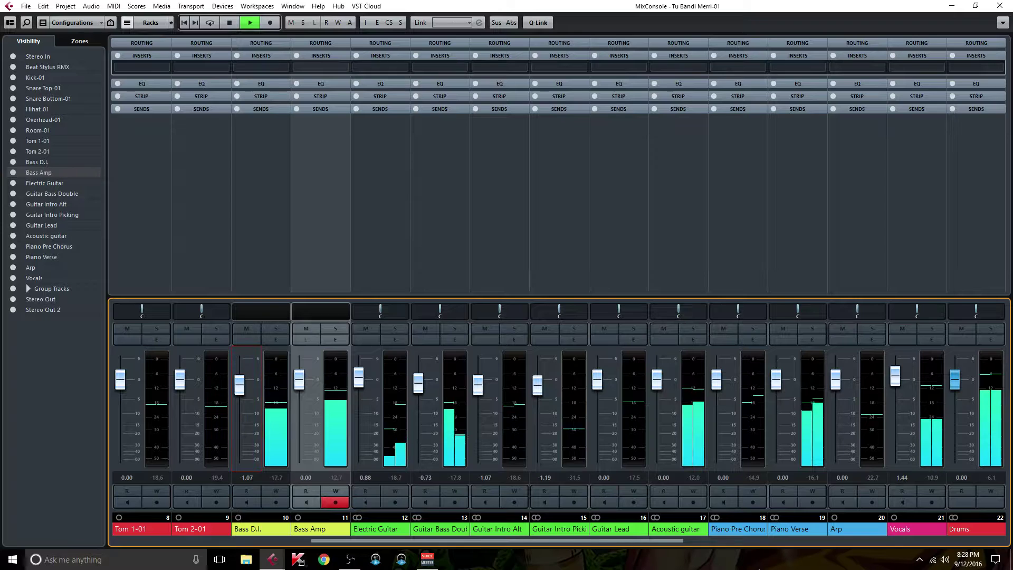
- Lower the Piano Verse fader to -2.20 dB and the Arp fader to -4.84 dB
drag(774, 382, 778, 394)
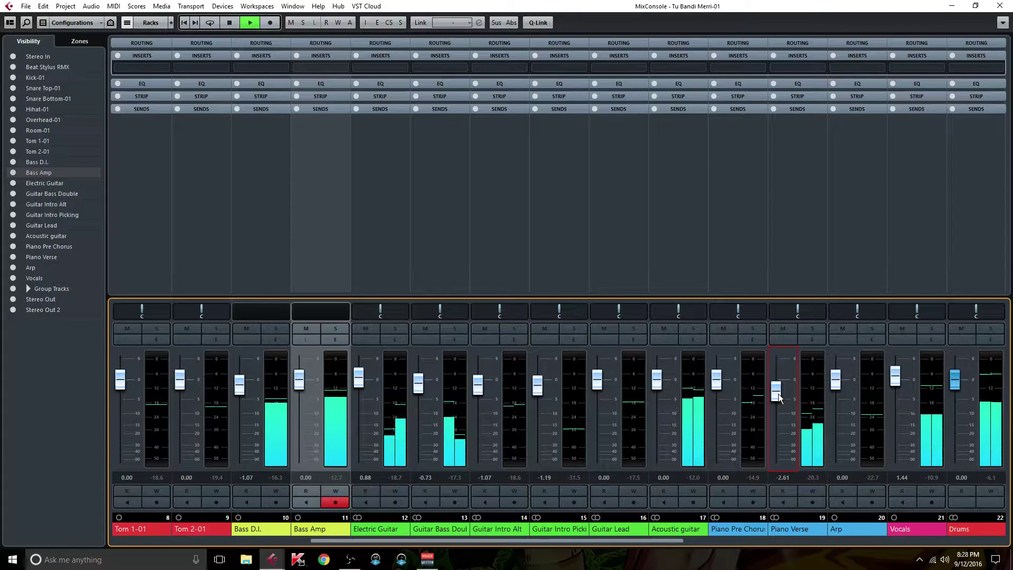
drag(778, 394, 778, 392)
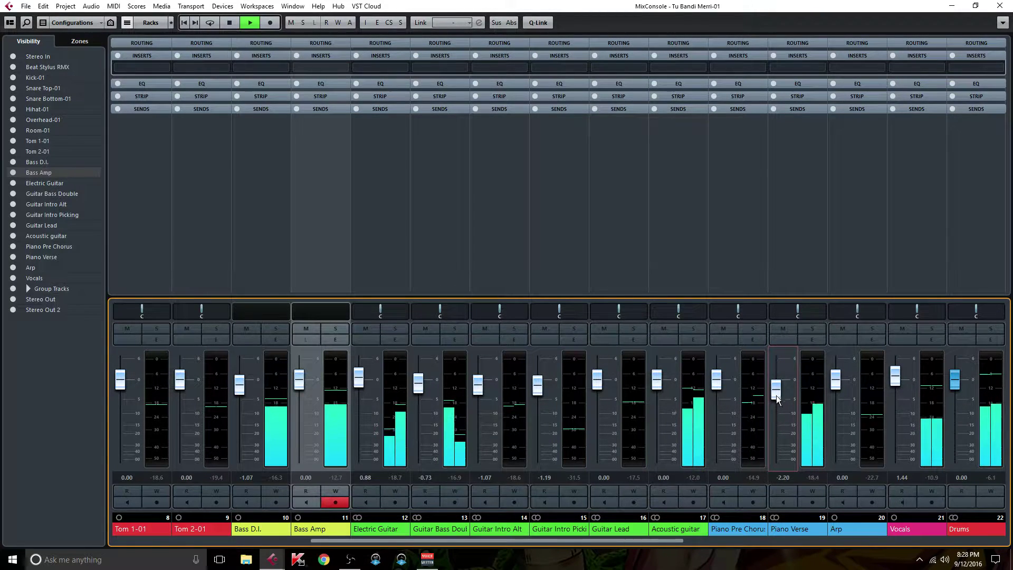
drag(634, 540, 656, 559)
drag(777, 381, 784, 403)
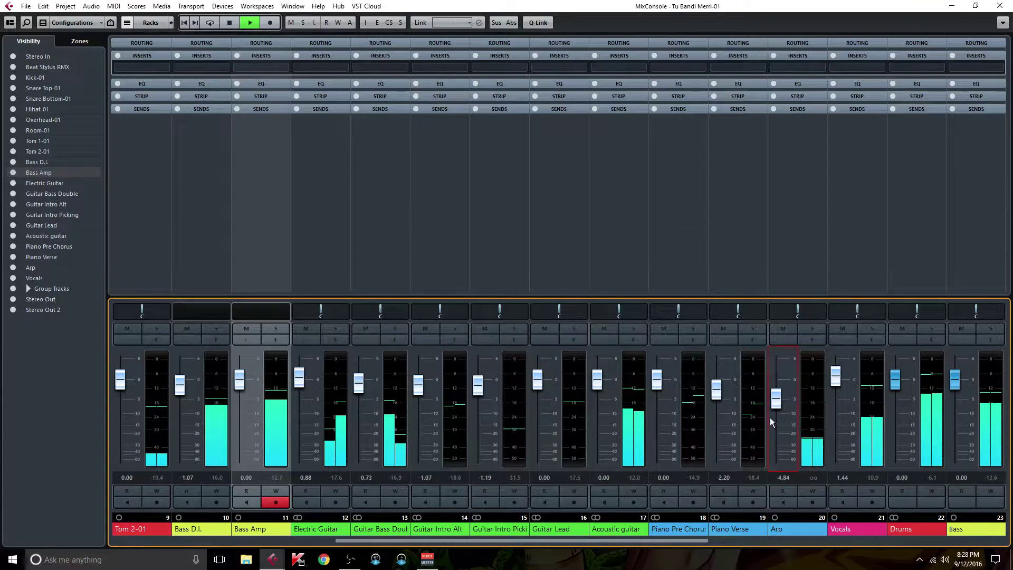
- Raise the Bass Amp fader to 1.44 dB and the Beat Stylus RMX fader to 0.68 dB
drag(607, 544, 525, 546)
drag(419, 381, 420, 376)
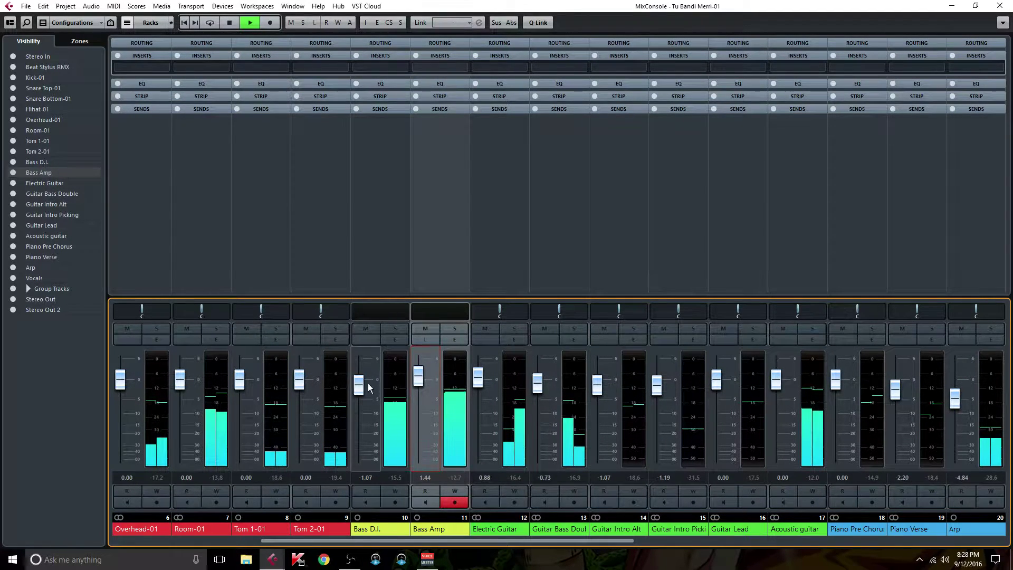
drag(313, 541, 145, 544)
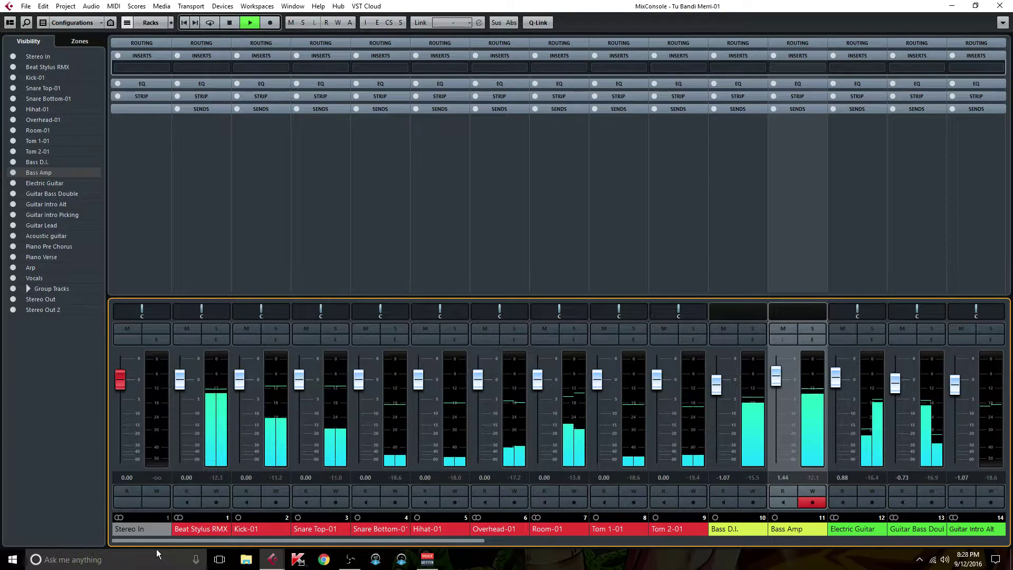
drag(179, 382, 179, 381)
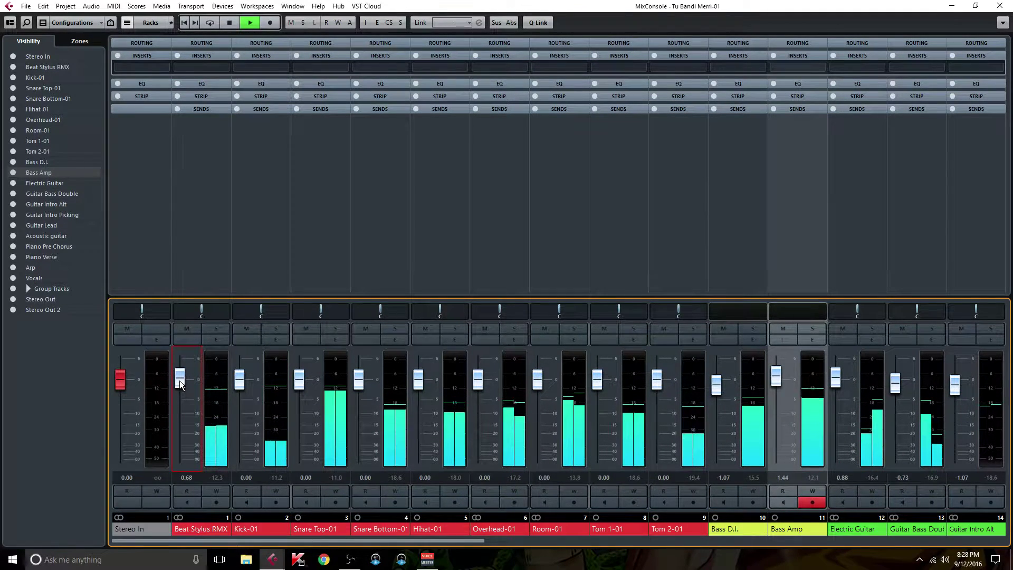
- Balance the drum faders: Room-01 at -4.49, Overhead-01 at 2.15, Snare Bottom-01 at -1.43, Tom 1-01 at 2.15 and Tom 2-01 at 2.48 dB
drag(536, 380, 539, 402)
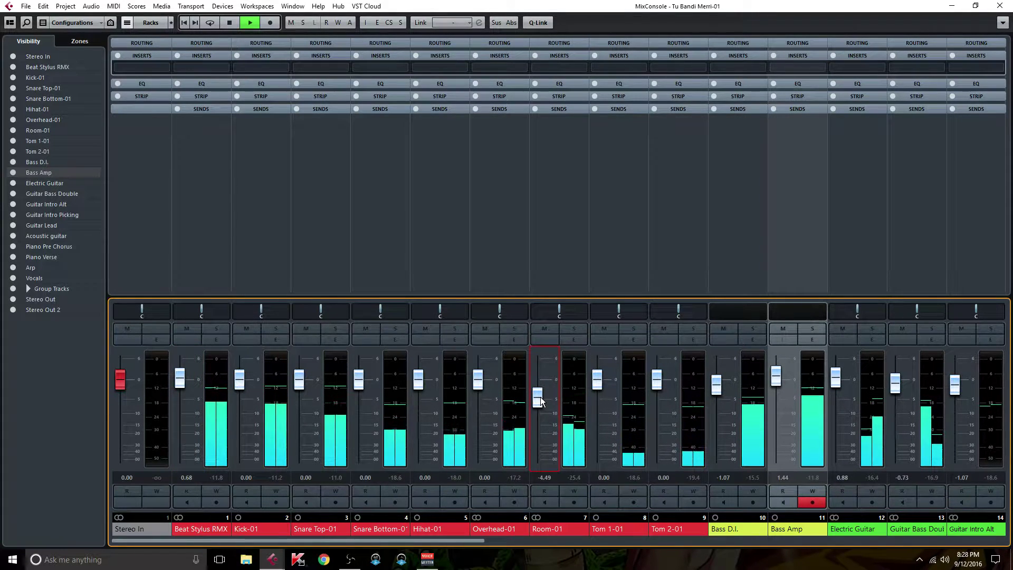
drag(477, 384, 478, 378)
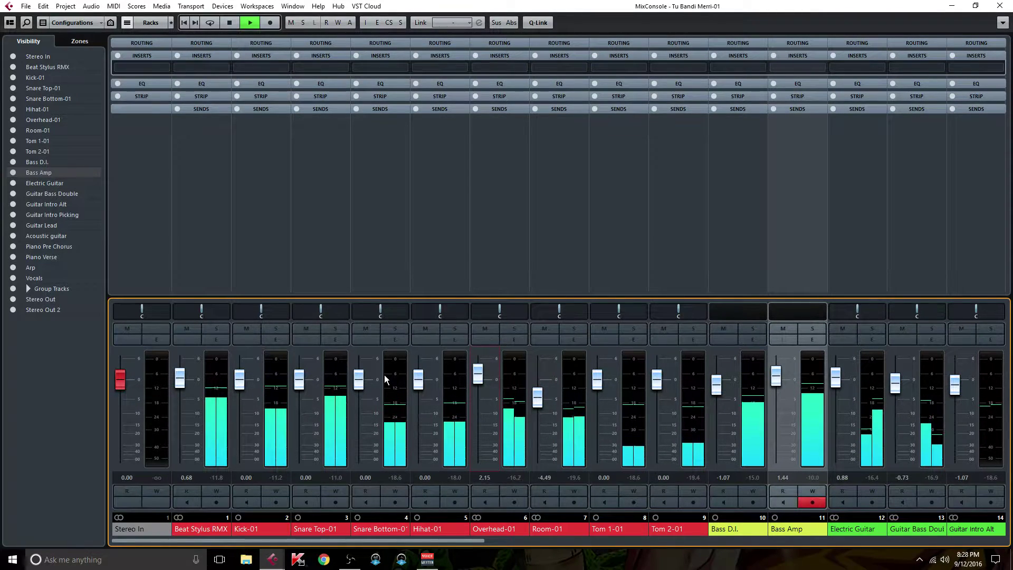
drag(358, 381, 362, 391)
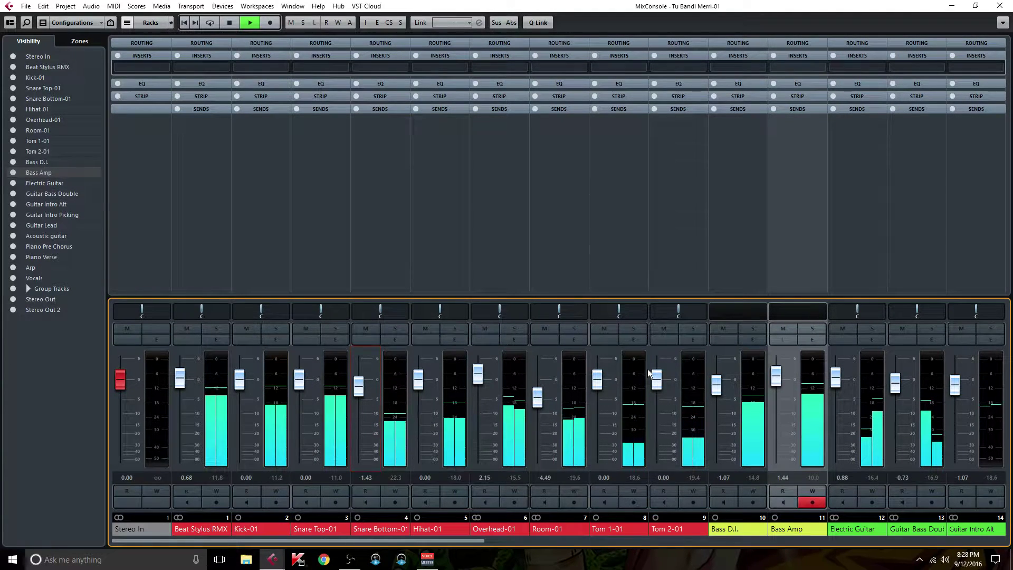
drag(597, 379, 597, 374)
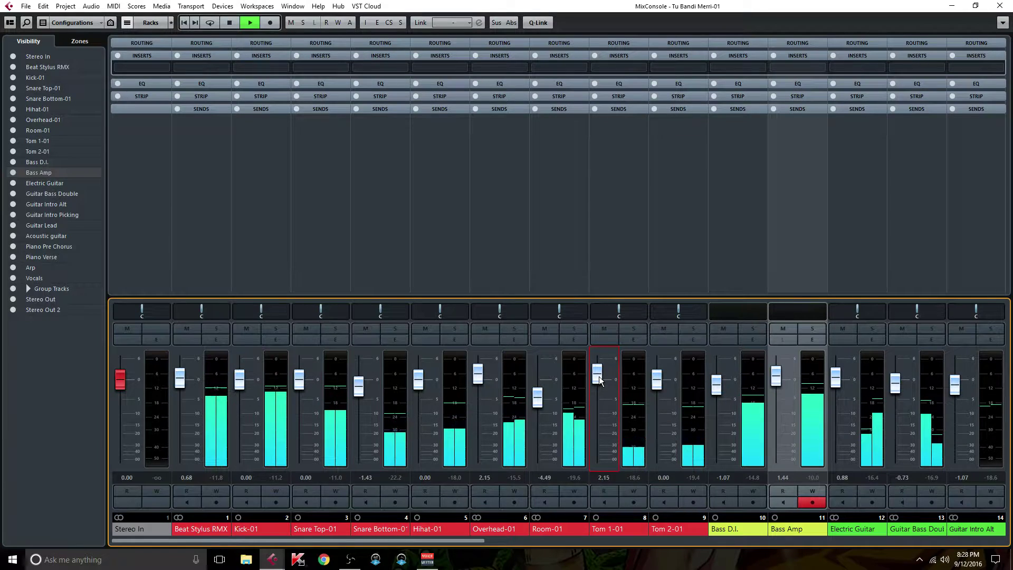
drag(658, 384, 656, 378)
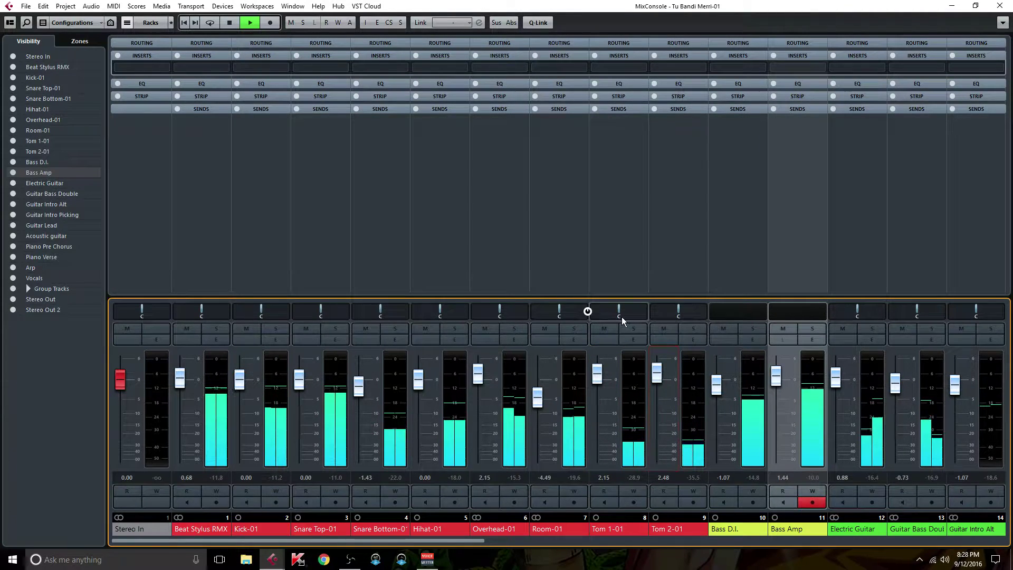
- Lower the Guitar Bass Double fader to -1.07 dB and raise the Guitar Lead fader to 2.79 dB
drag(475, 542, 622, 544)
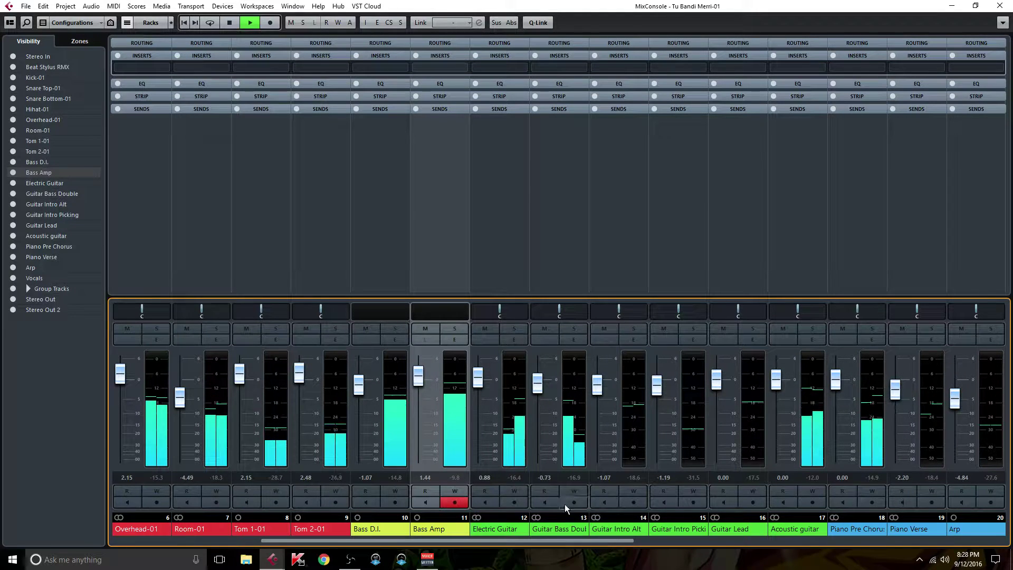
drag(538, 385, 539, 384)
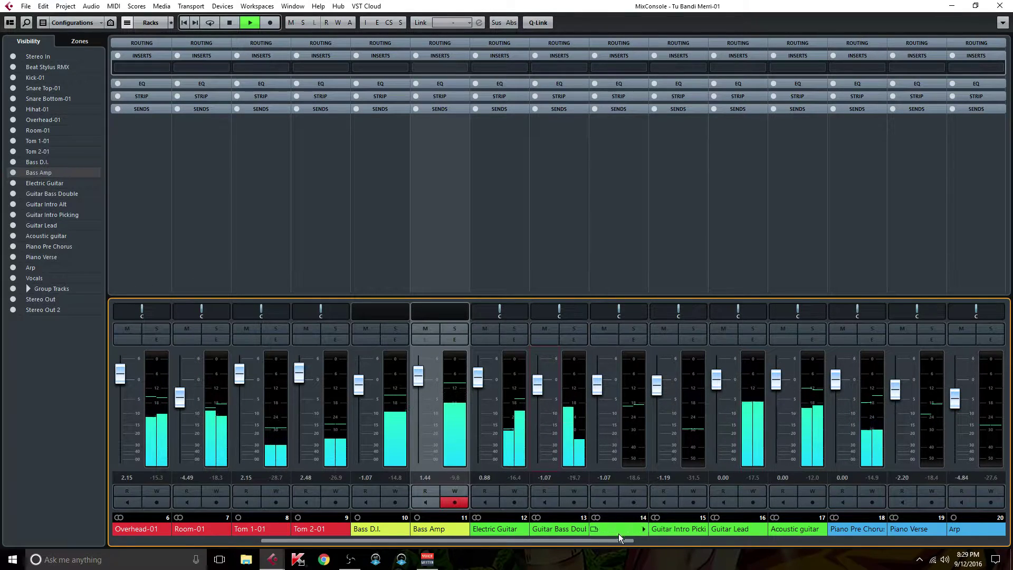
drag(718, 384, 720, 375)
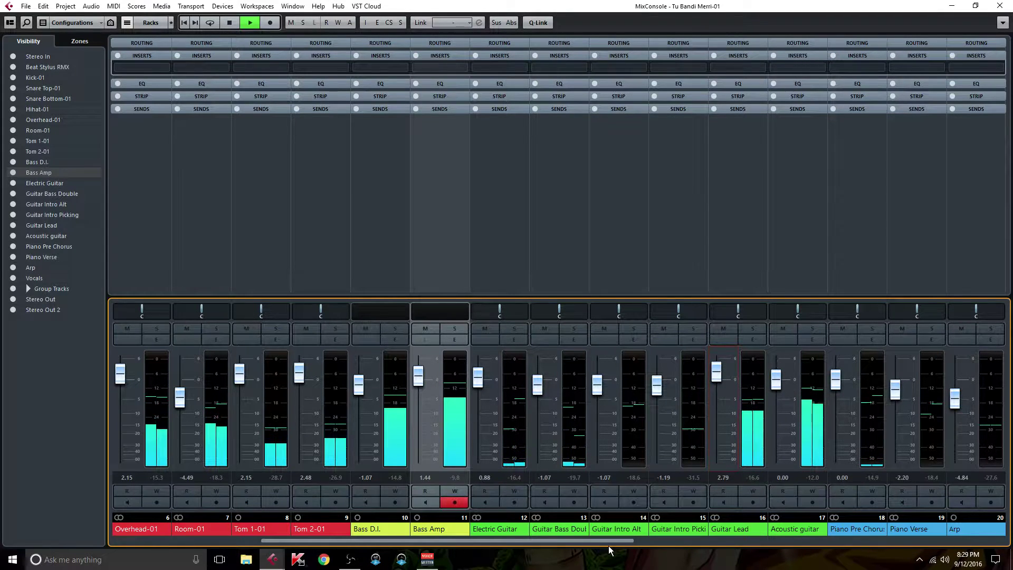
- Raise the Acoustic guitar fader to 0.68 dB and the Vocals fader to 2.31 dB
drag(618, 541, 679, 545)
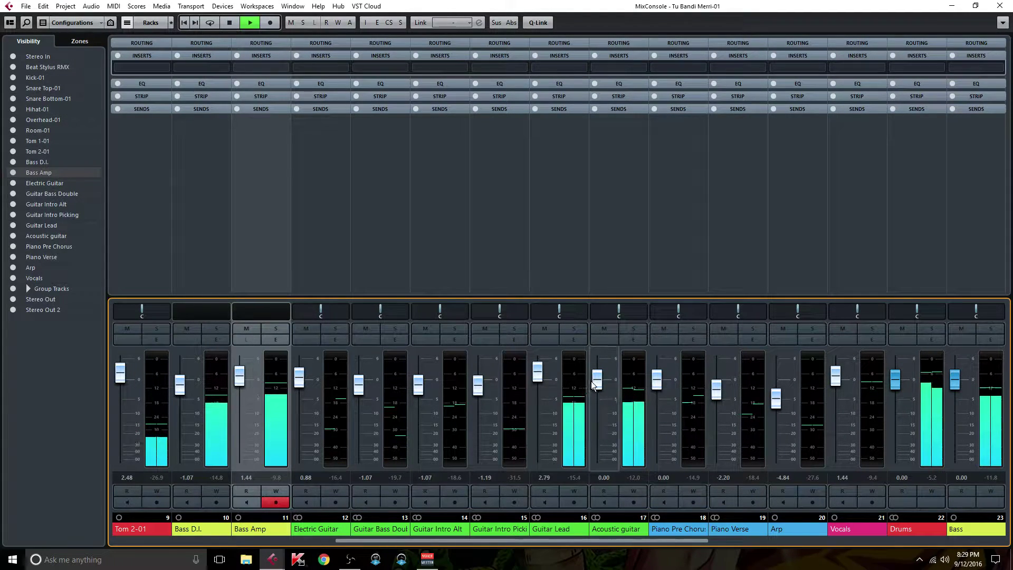
drag(596, 381, 597, 379)
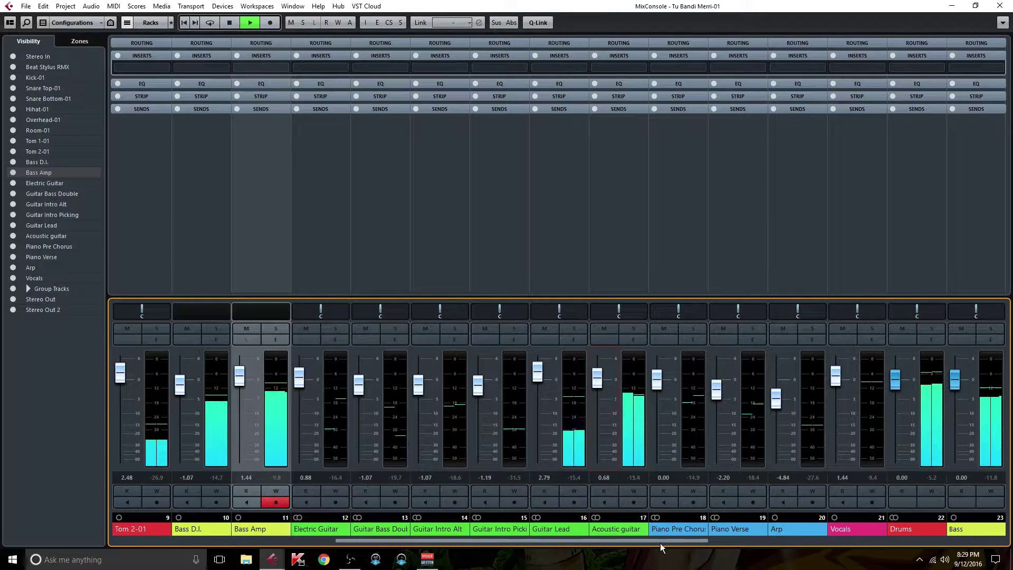
drag(667, 539, 710, 542)
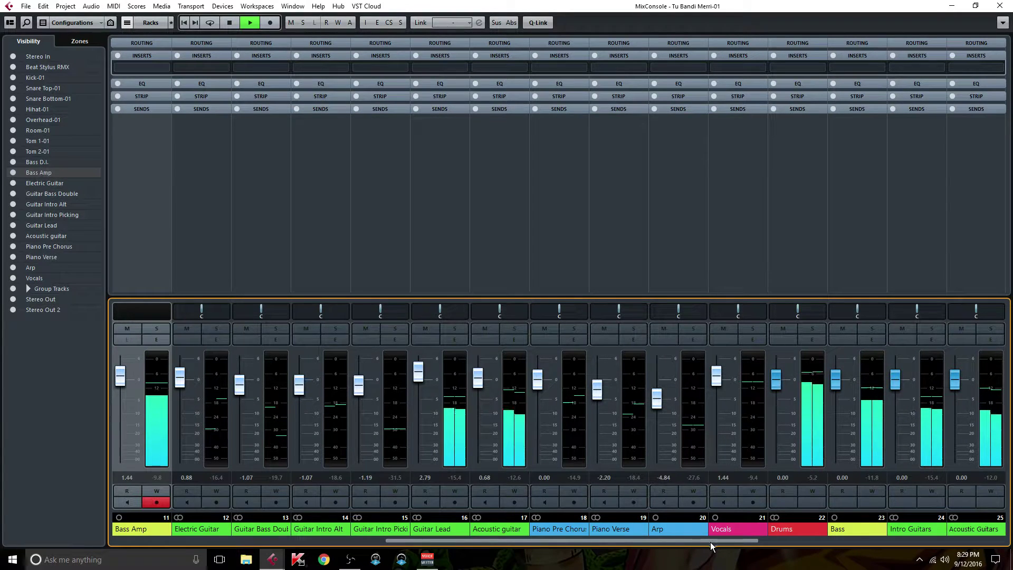
drag(717, 379, 720, 375)
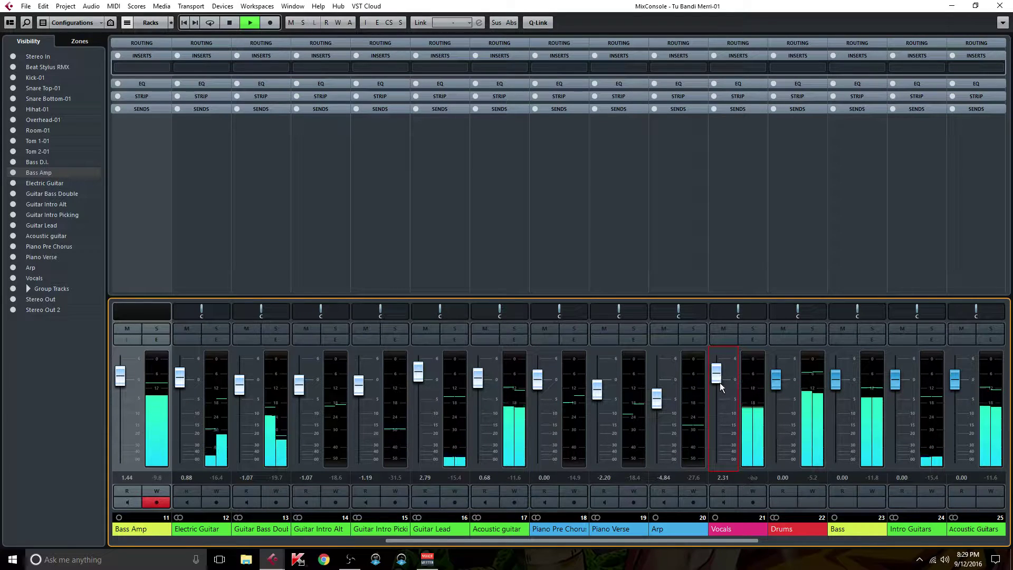
- Lower the Guitar Bass Double fader to -2.07 dB and slightly readjust the Piano Verse fader
drag(629, 541, 572, 540)
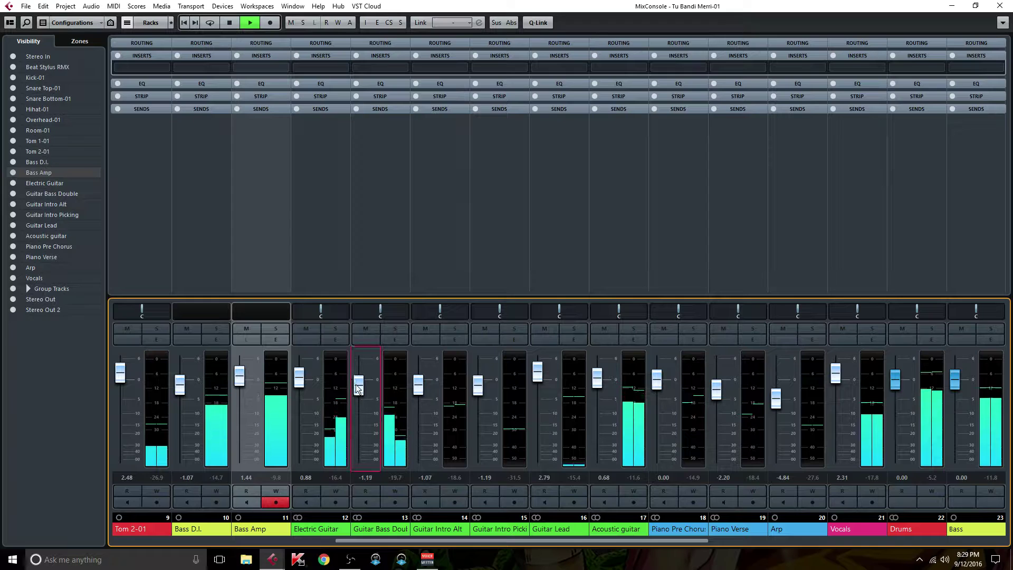
drag(358, 390, 358, 393)
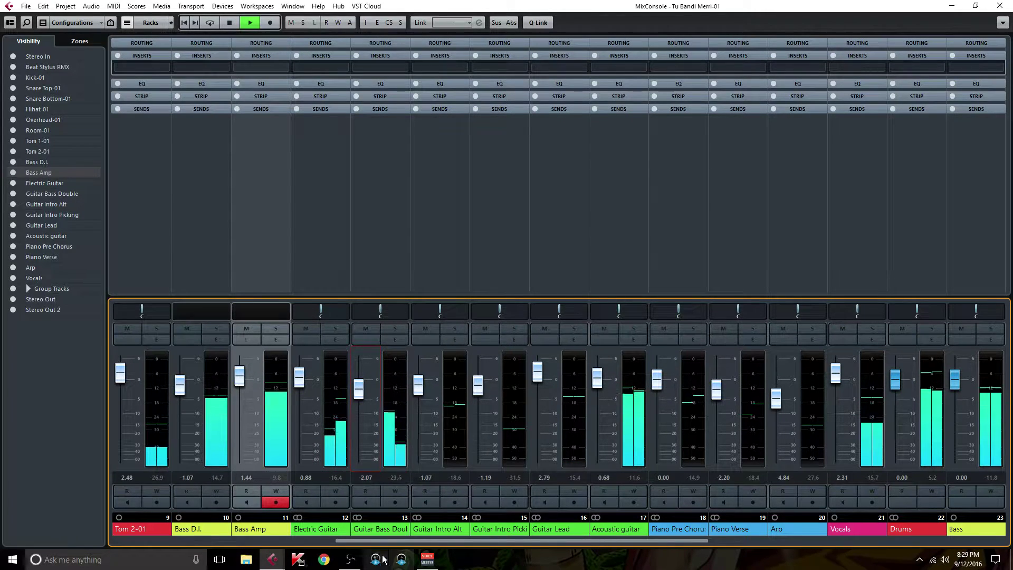
mouse_move(360, 541)
mouse_down()
mouse_move(264, 539)
mouse_move(369, 534)
mouse_up()
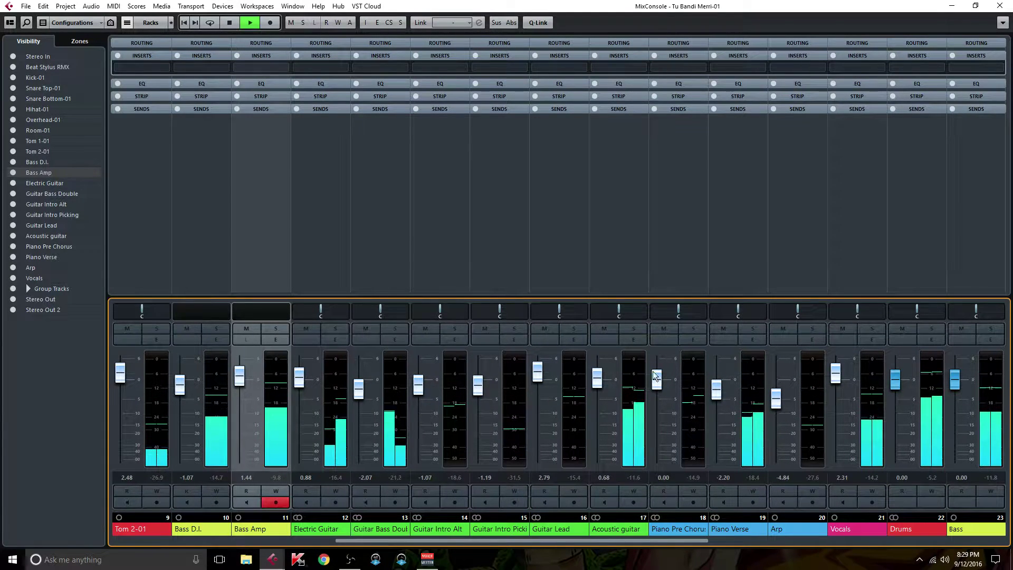
drag(720, 393, 720, 391)
- Raise the Snare Top-01 fader to about 1.62 dB
drag(464, 540, 256, 531)
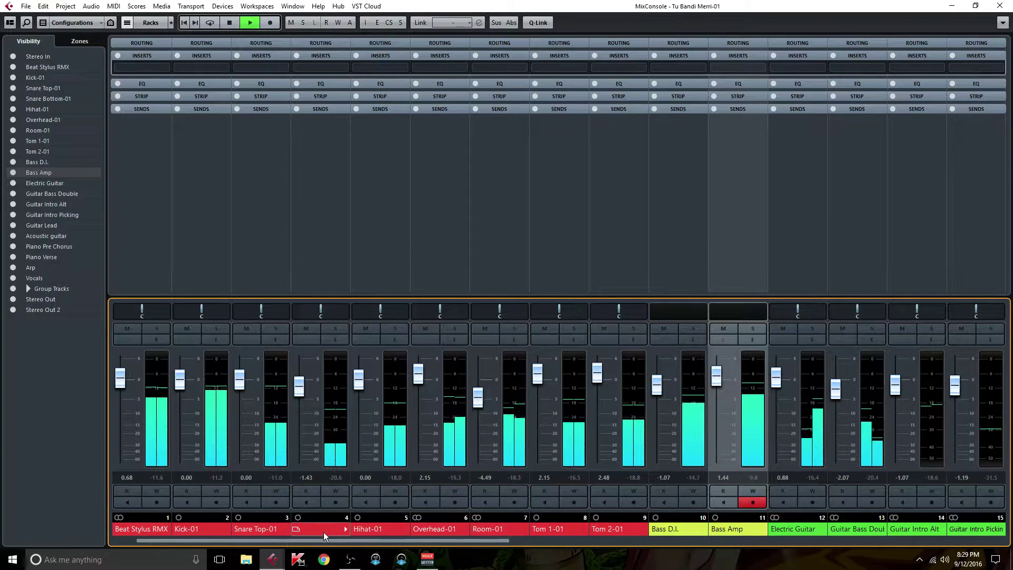
drag(240, 376, 245, 372)
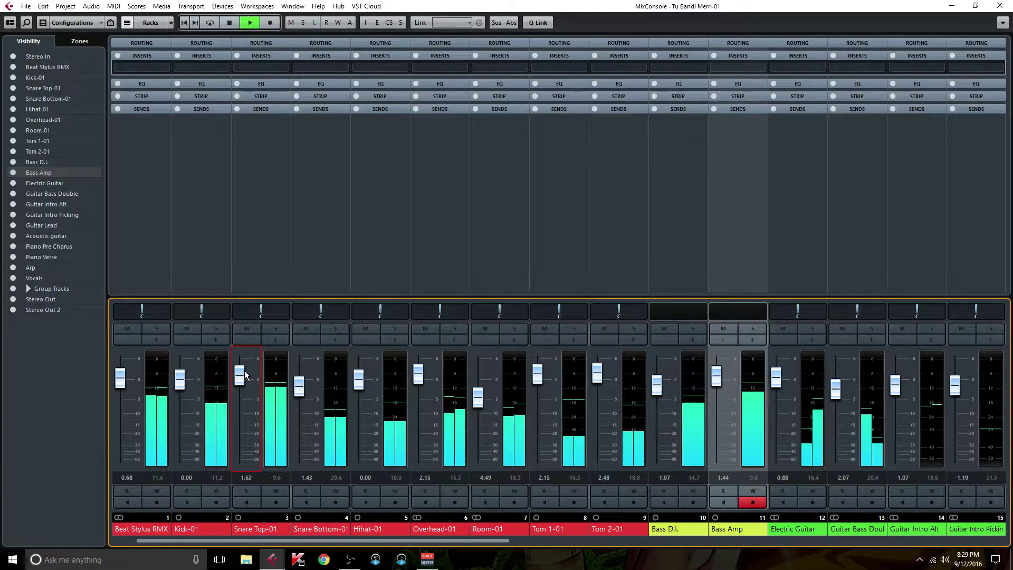
- Pan Hihat-01 fully left, Electric Guitar to the right and Guitar Bass Double to the left
drag(380, 308, 338, 312)
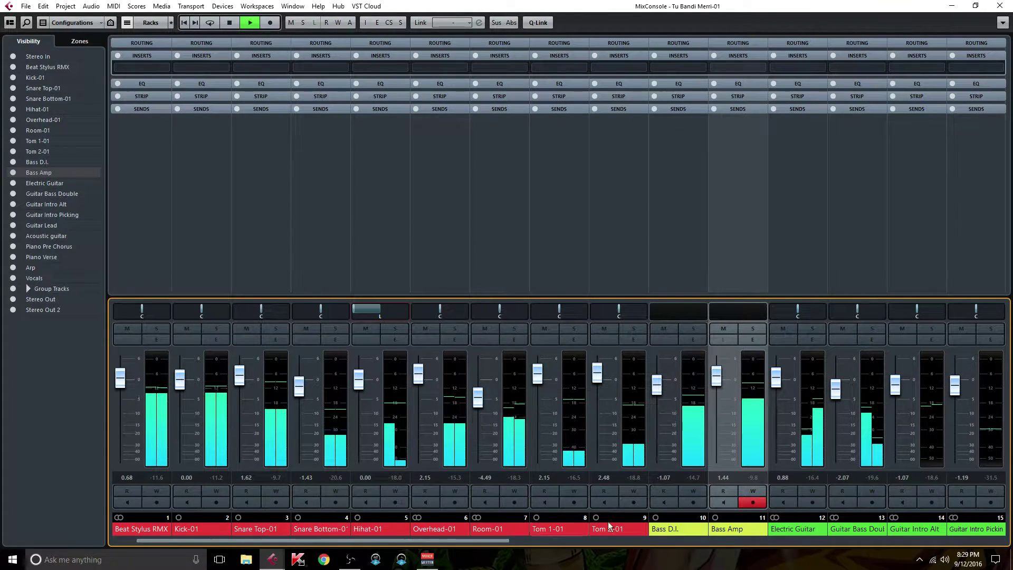
drag(800, 309, 823, 312)
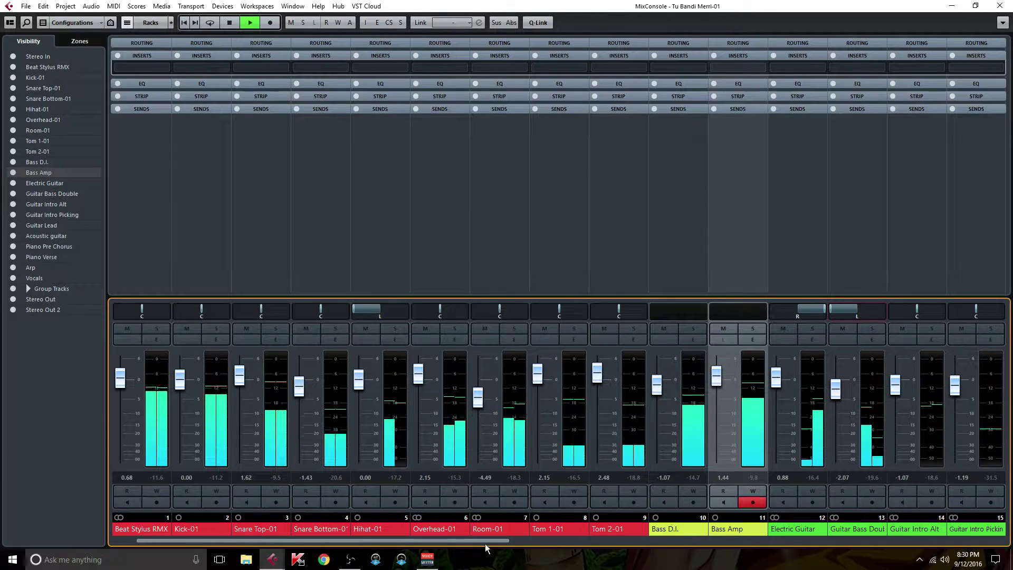
- Solo the Drums group channel to audition the drums on their own
drag(488, 540, 668, 535)
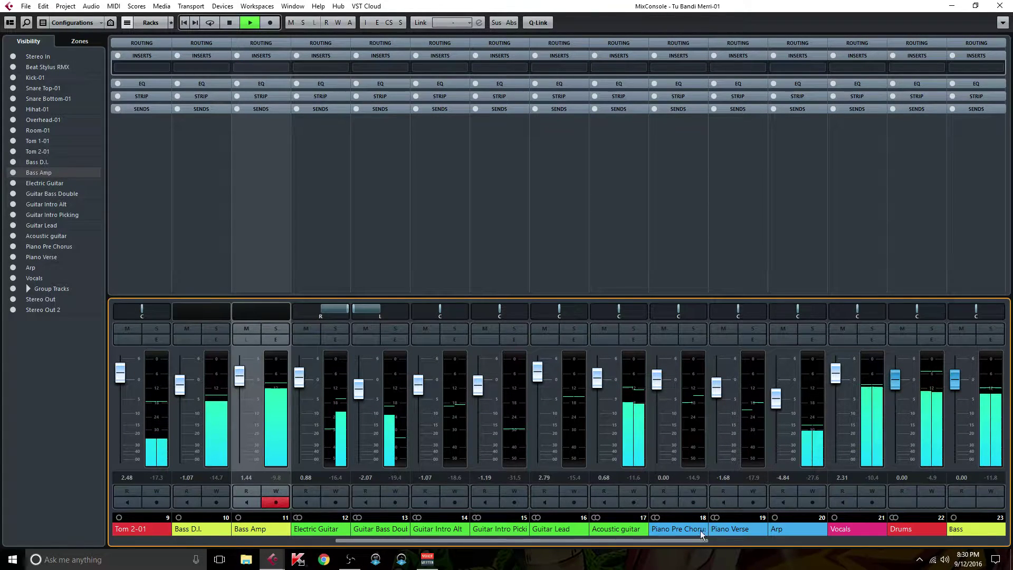
drag(654, 538, 304, 540)
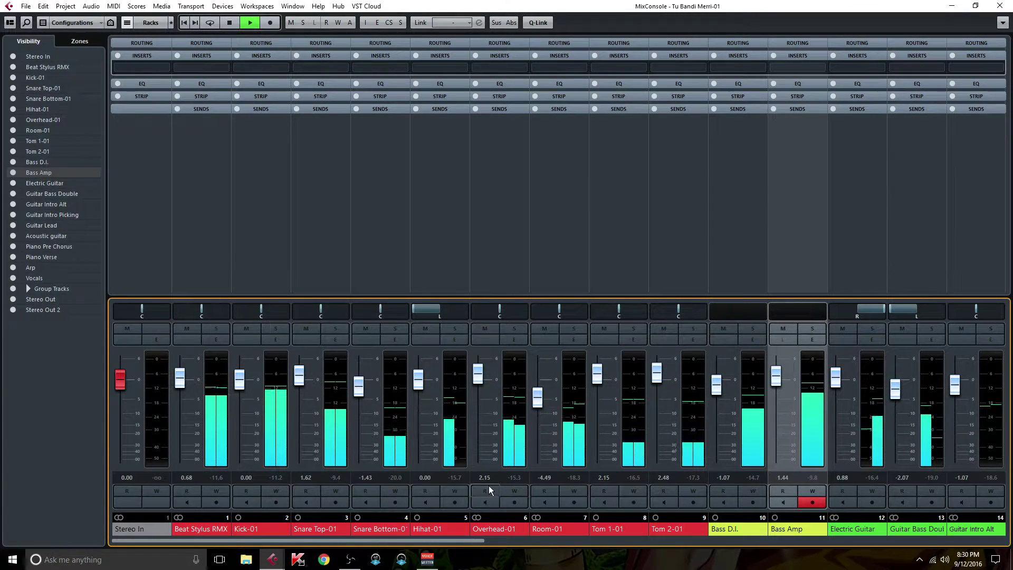
drag(362, 539, 662, 538)
click(752, 329)
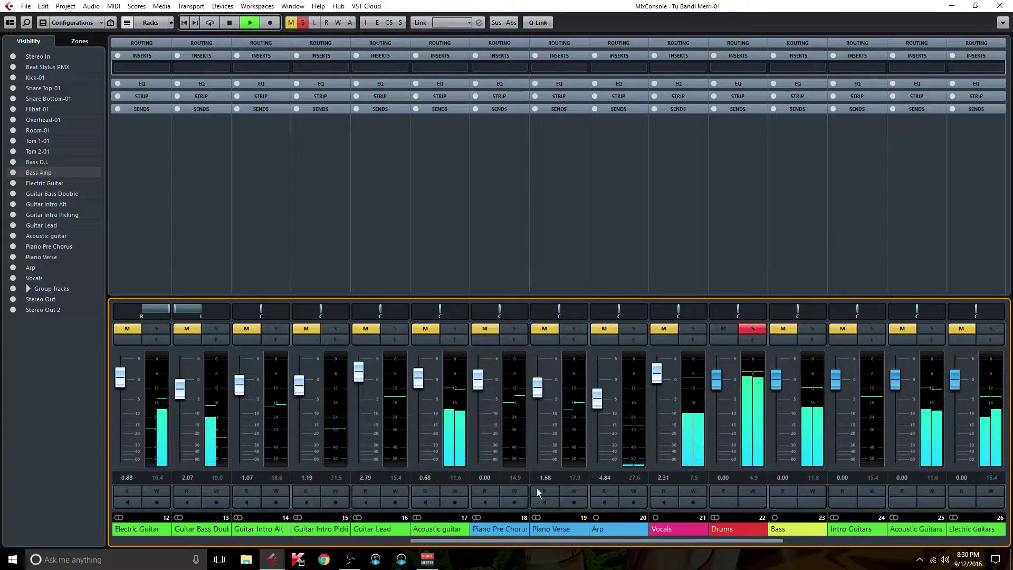
- Mute and unmute Overhead-01 to compare the soloed drums with and without it
drag(420, 544, 214, 542)
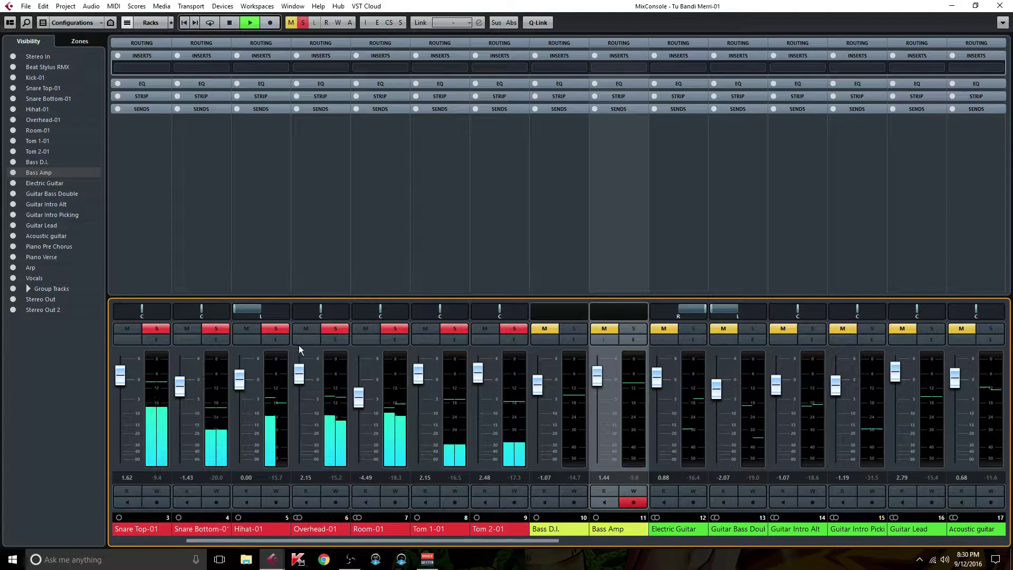
click(340, 329)
click(305, 328)
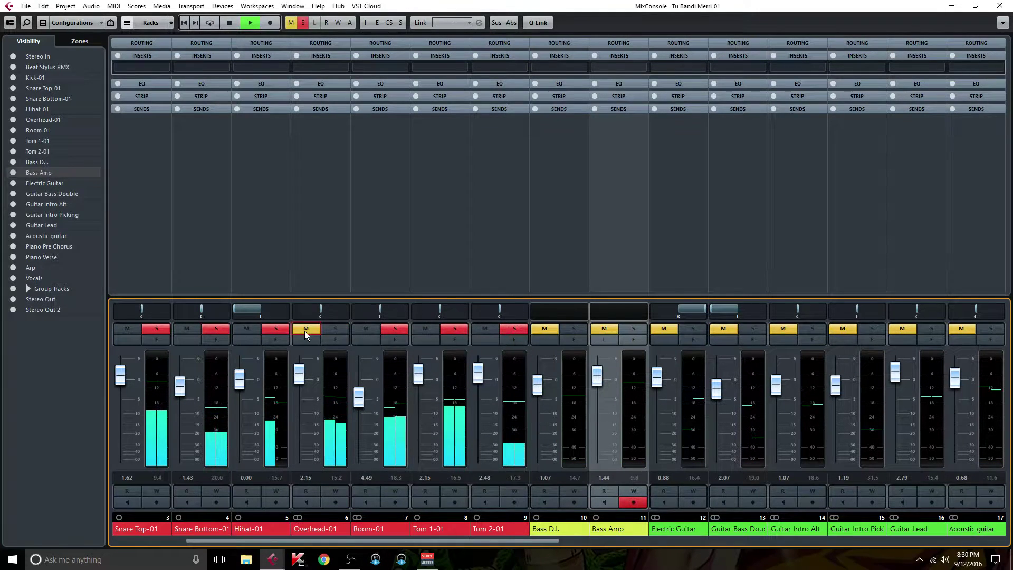
click(305, 331)
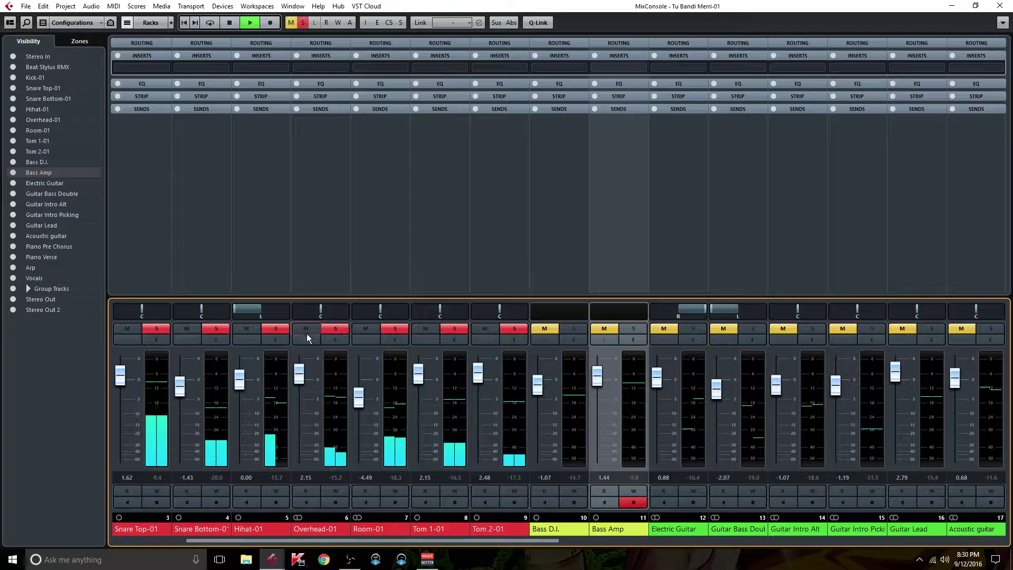
- Deactivate all solo states and resume playback of the full mix
click(230, 23)
click(305, 22)
key(space)
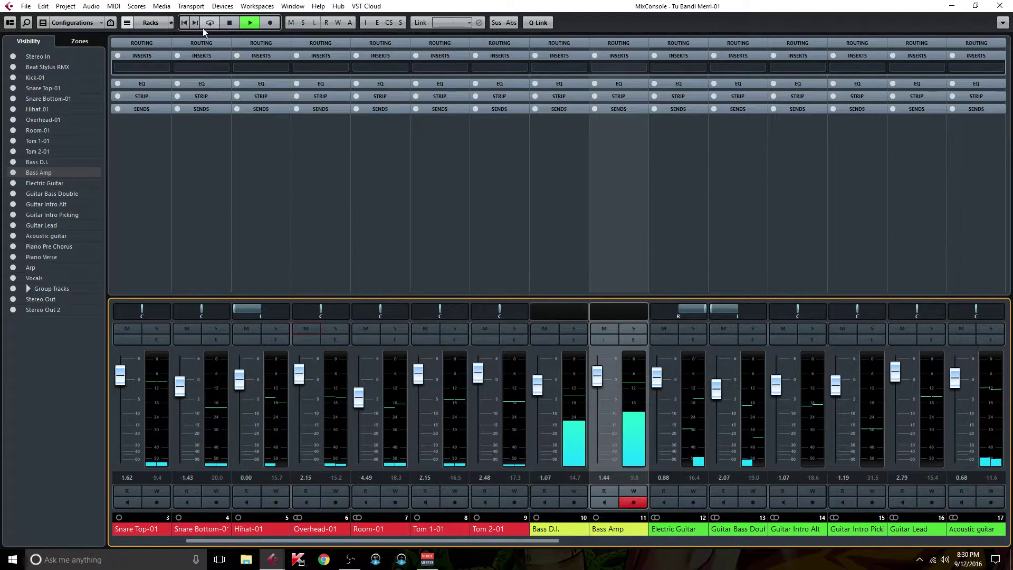
- Select the Guitar Intro Alt and Guitar Intro Picking channels, panning Guitar Intro Alt to the left and Guitar Intro Picking to the right
drag(388, 544, 535, 559)
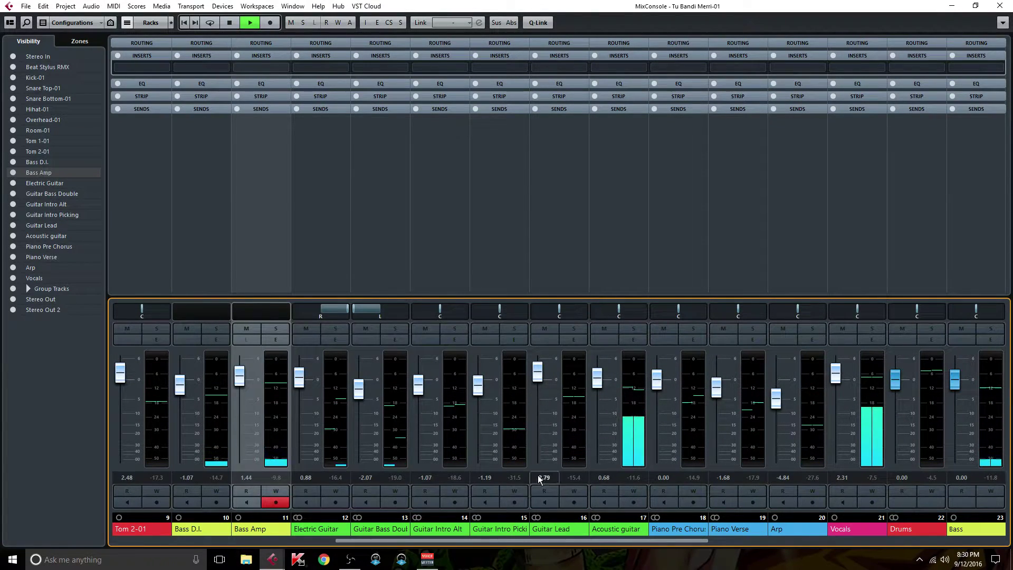
click(434, 264)
ctrl+click(511, 249)
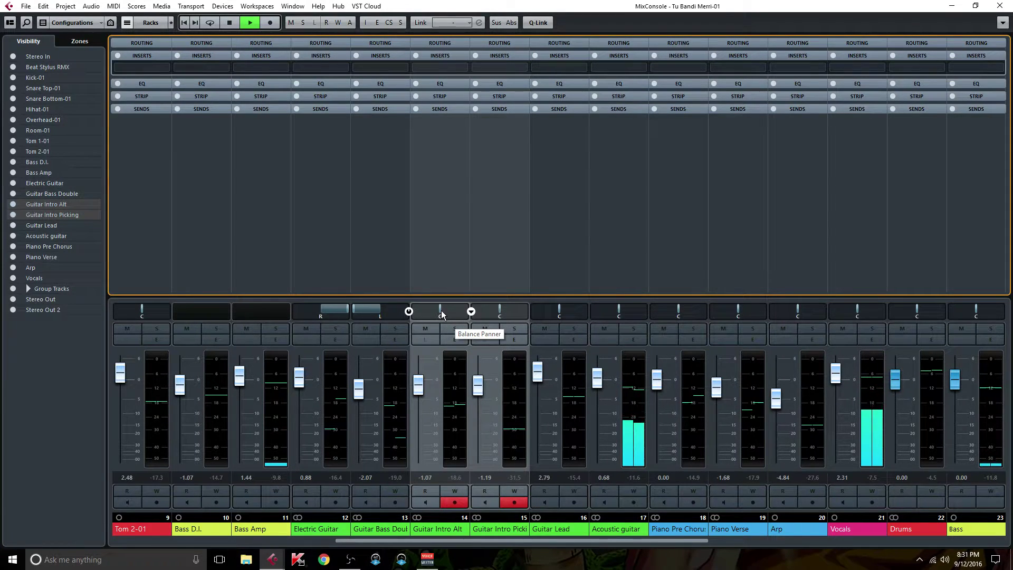
drag(440, 310, 413, 310)
drag(494, 314, 527, 312)
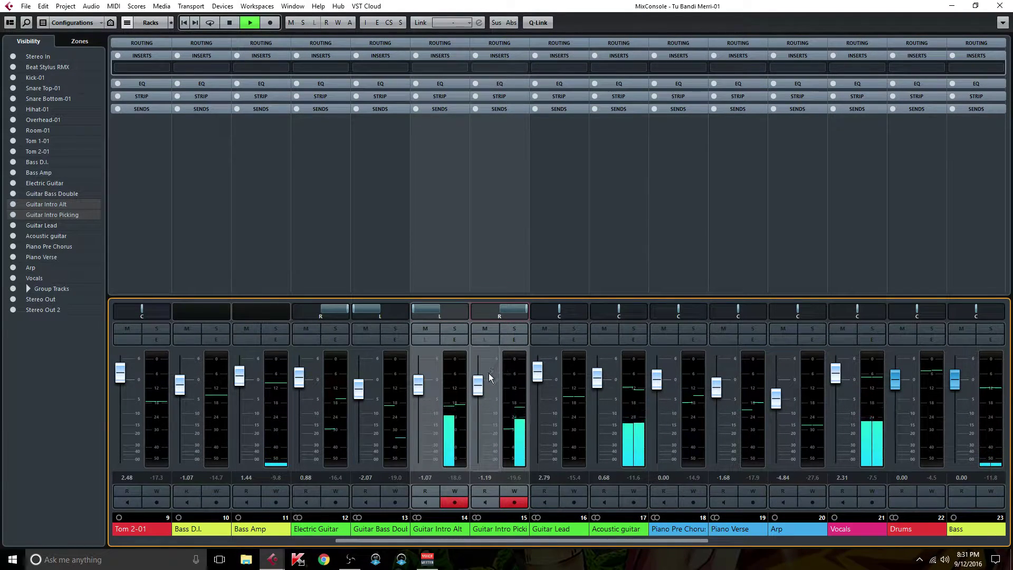
- Lower the Guitar Intro Alt fader to -2.47 dB and raise the Guitar Intro Picking fader to -0.07 dB
drag(421, 378, 480, 384)
drag(419, 390, 420, 395)
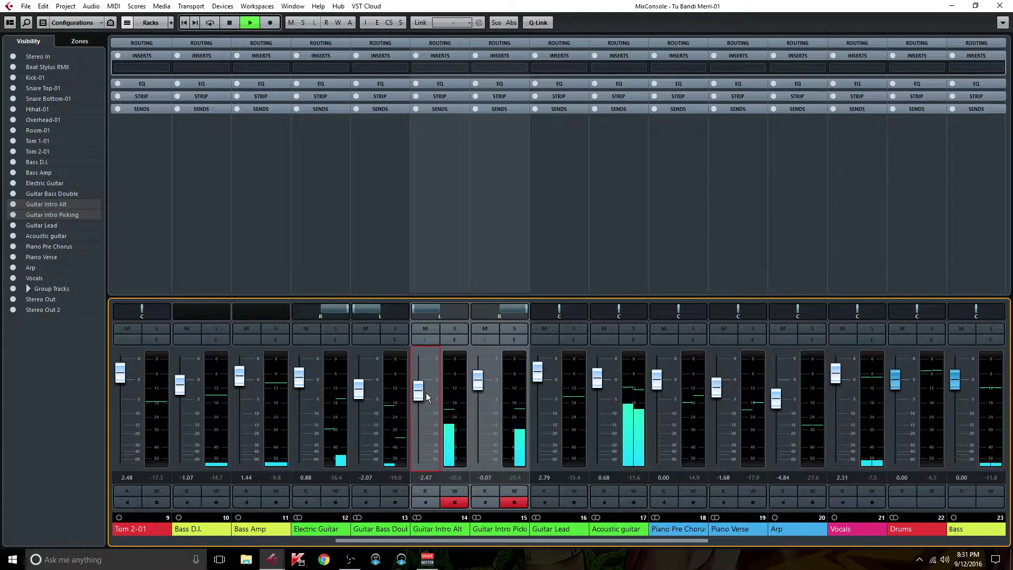
click(480, 382)
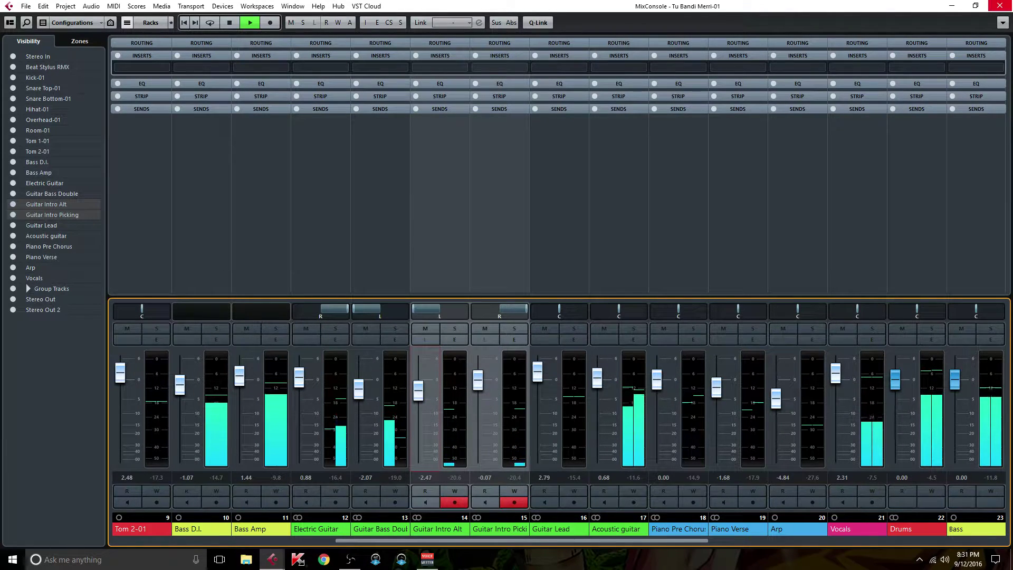
- Replay the song from before bar 10 and lower the Guitar Intro Alt fader to -2.76 dB
click(1000, 5)
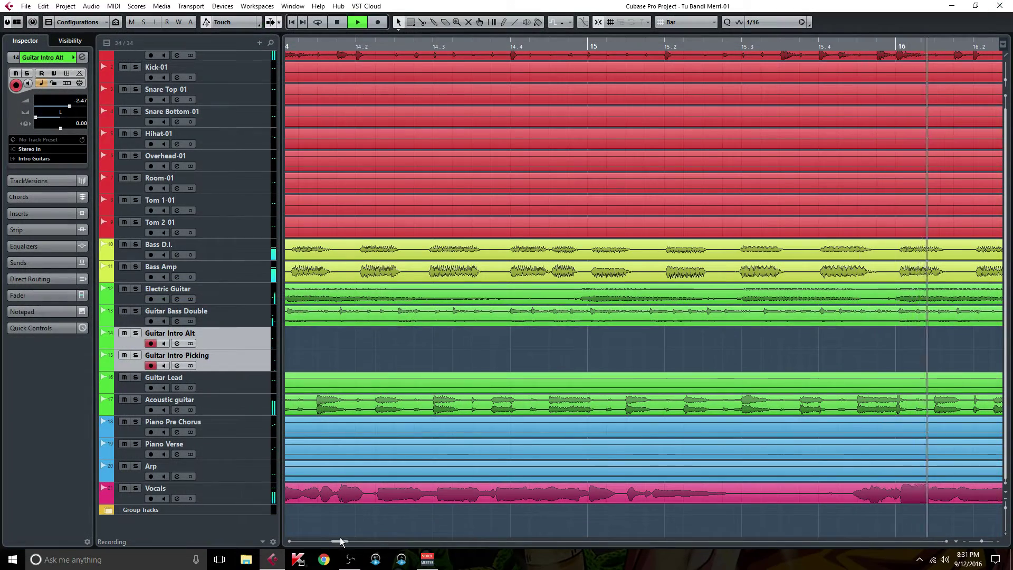
drag(346, 541, 323, 542)
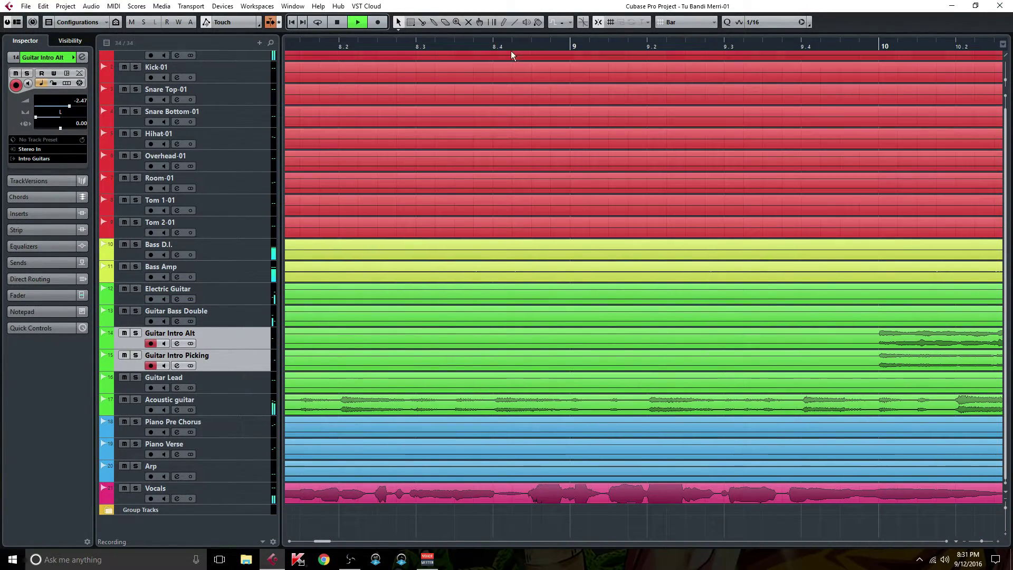
key(F3)
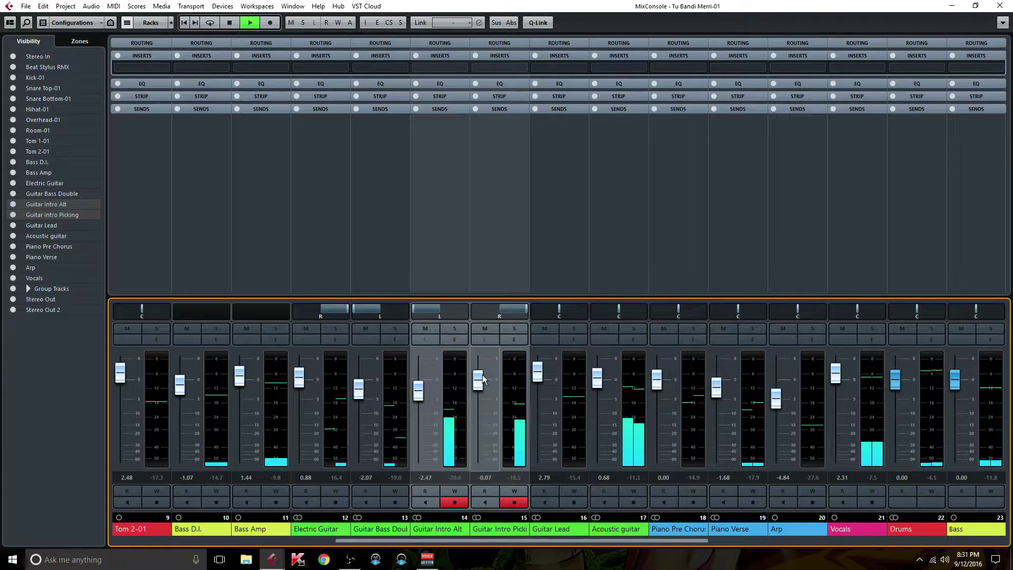
drag(420, 384, 423, 390)
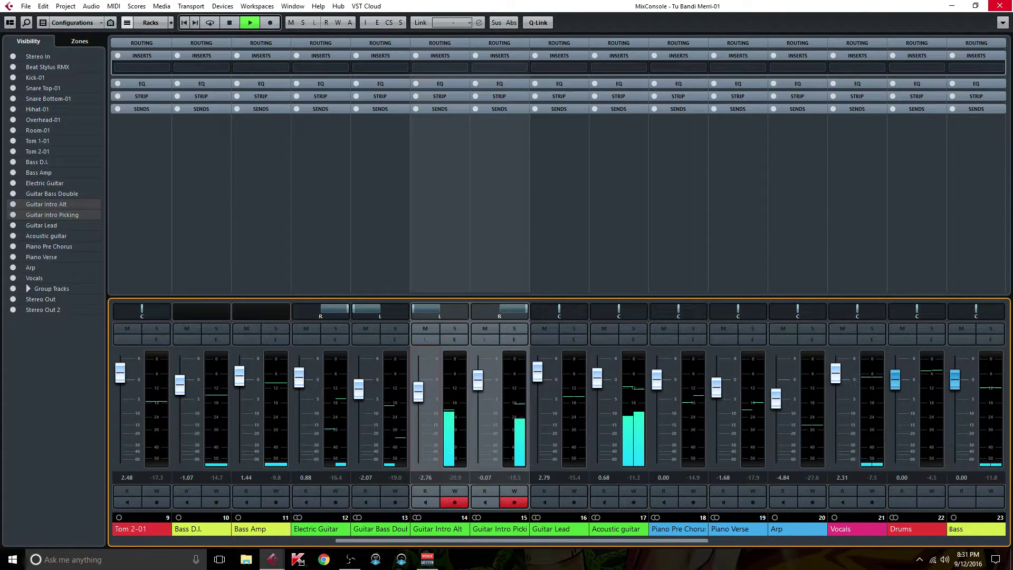
- Check the arrangement in the project window and raise the Electric Guitar fader to 1.07 dB in the MixConsole
click(1000, 6)
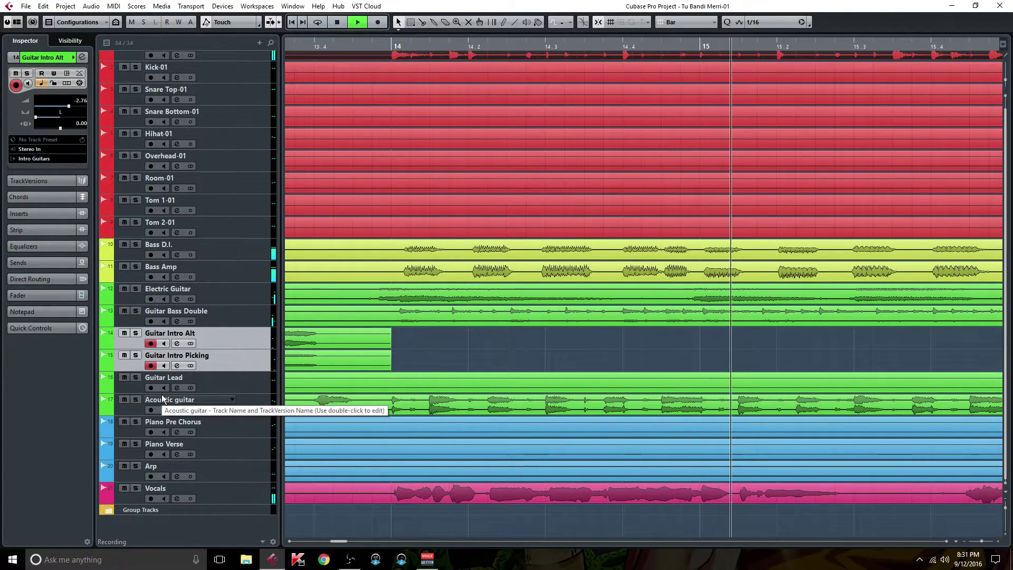
key(F3)
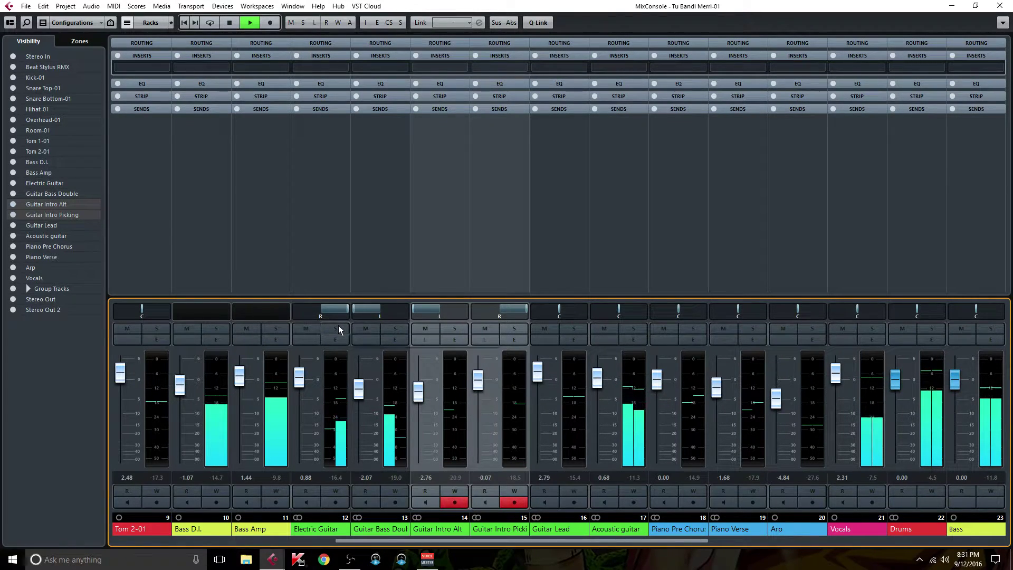
drag(302, 380, 302, 378)
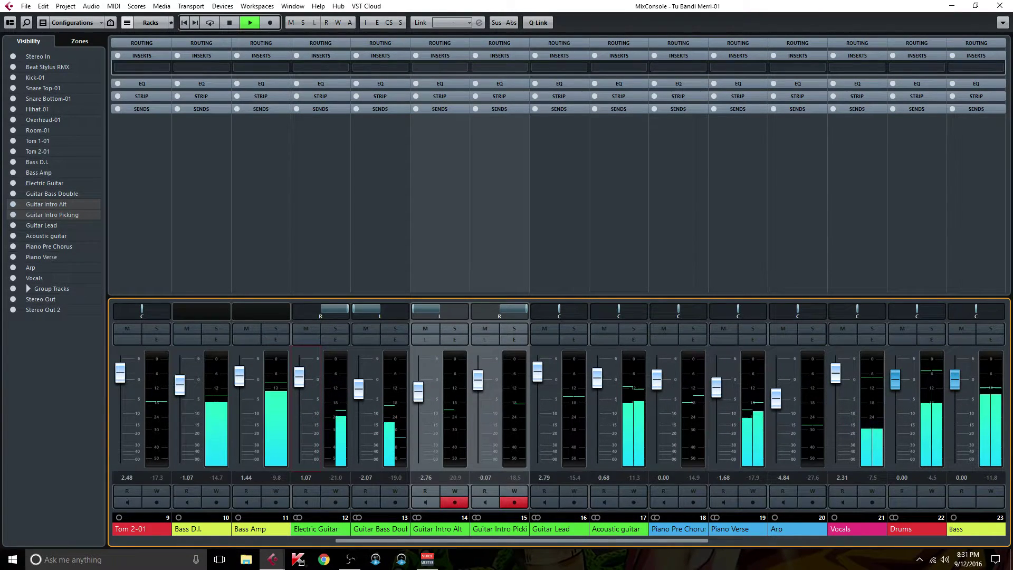
- Split the Piano Verse event at bar 23, mute the portion before it and return to the Object Selection tool
key(F3)
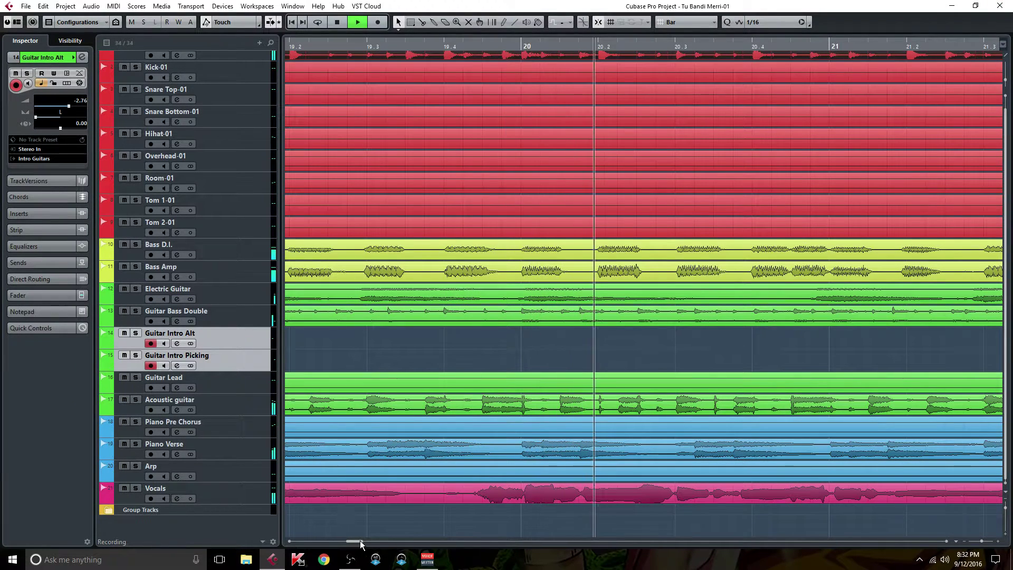
drag(352, 540, 360, 540)
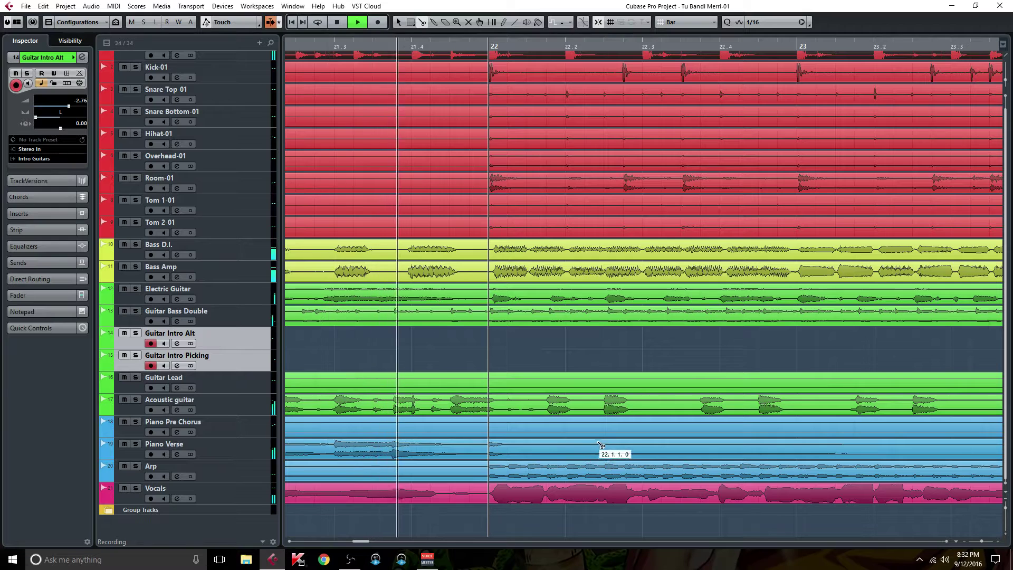
right_click(692, 447)
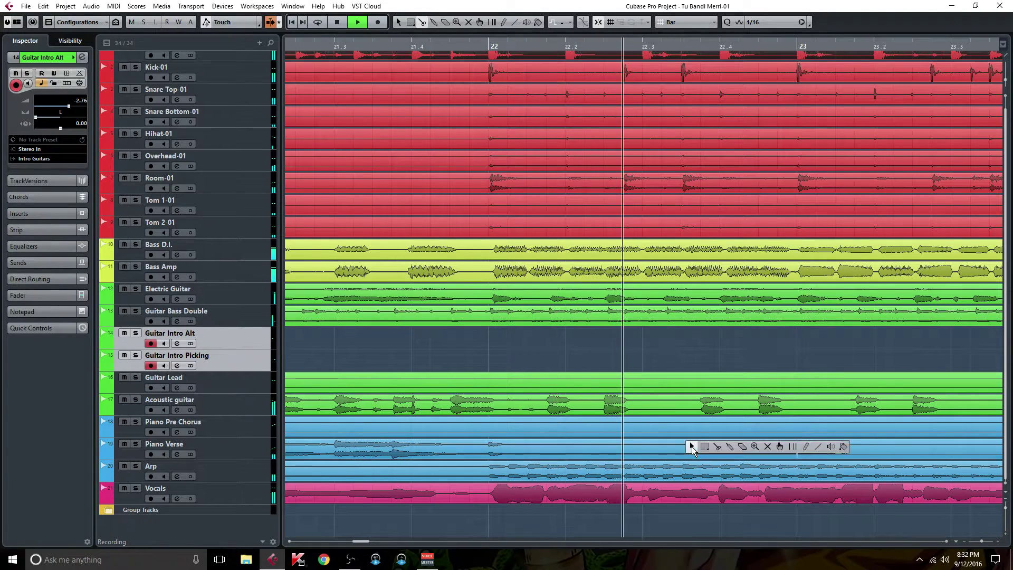
click(767, 447)
click(592, 450)
right_click(543, 347)
click(543, 347)
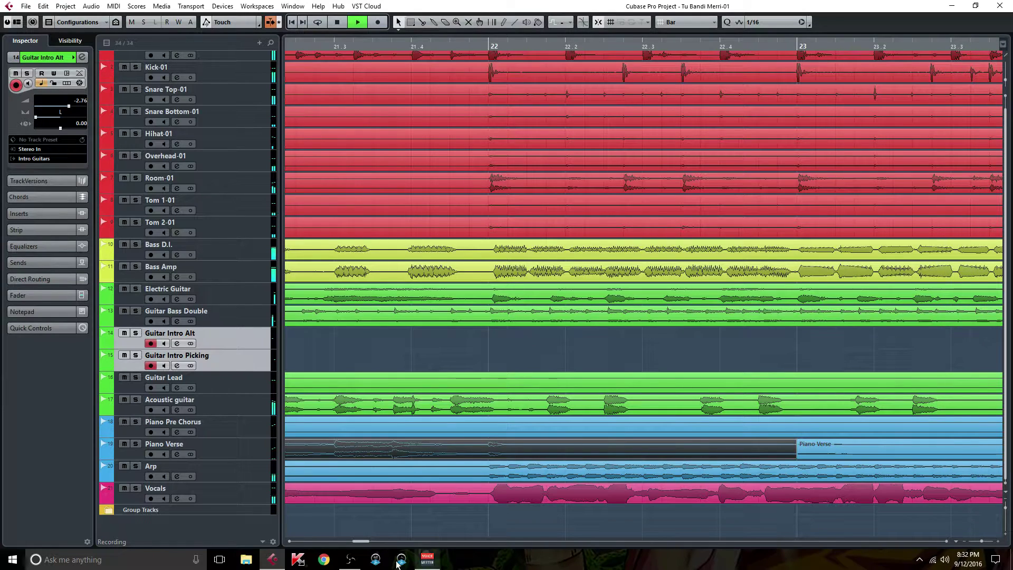
- Stop playback around bar 29 and magnify the timeline and waveforms to examine where the Arp part breaks
drag(365, 543, 377, 543)
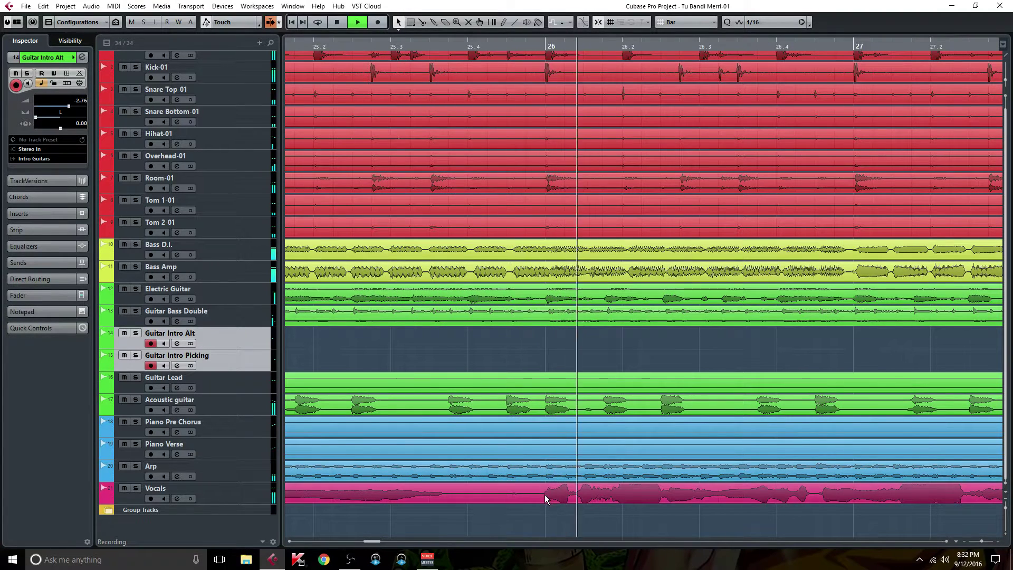
scroll(537, 512, up, 2)
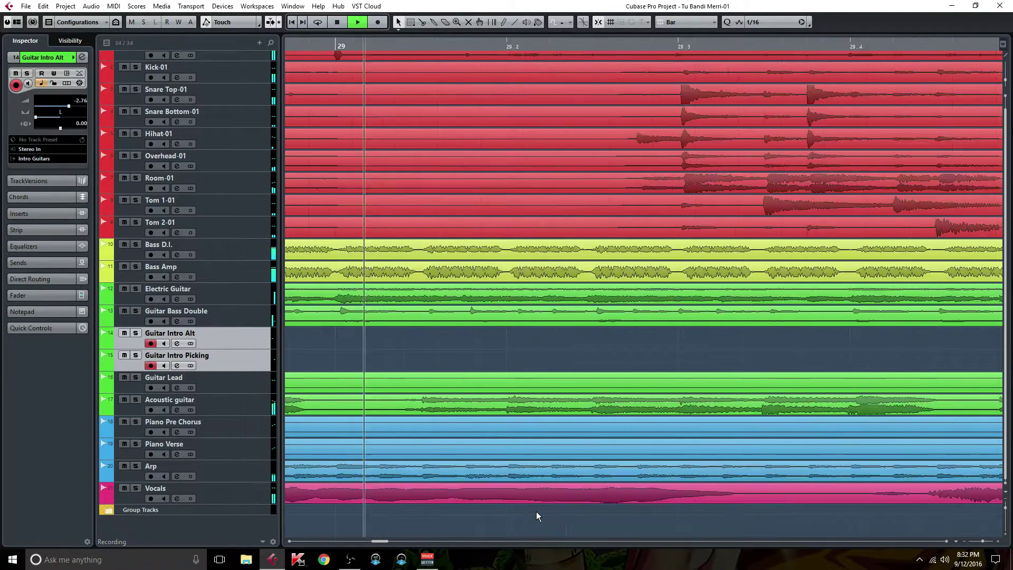
key(space)
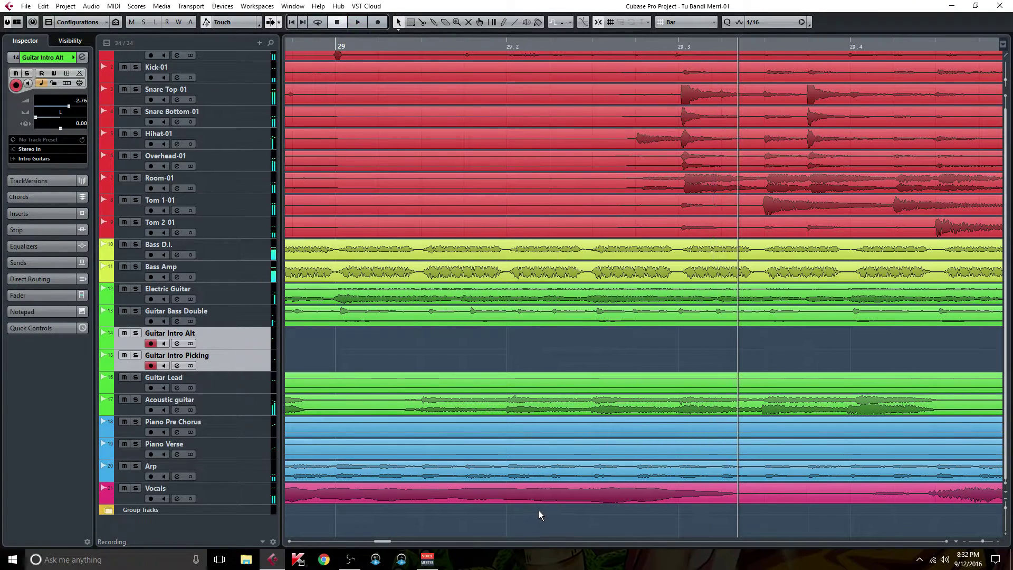
ctrl+scroll(755, 475, up, 2)
ctrl+scroll(755, 473, up, 4)
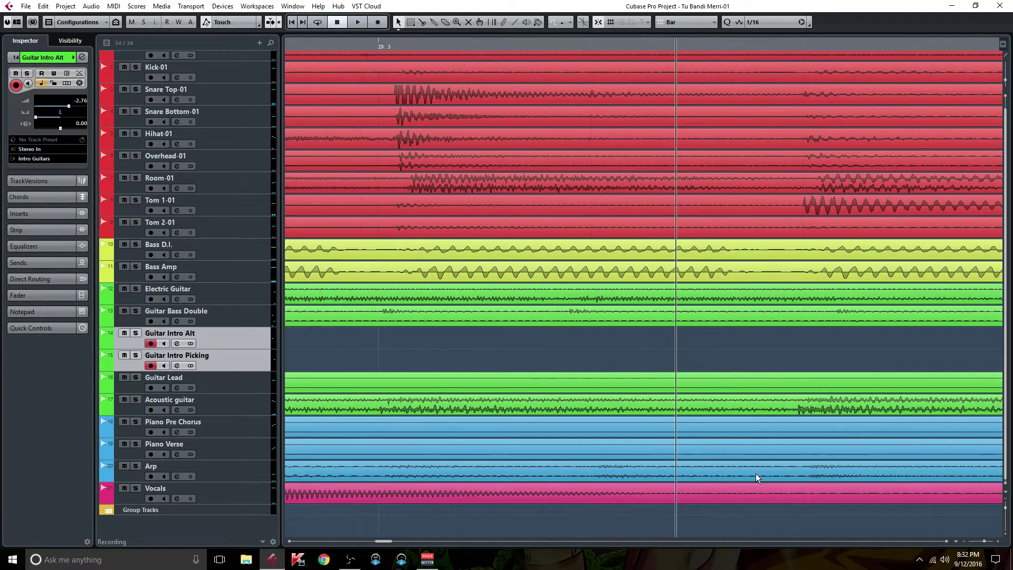
ctrl+scroll(756, 474, up, 1)
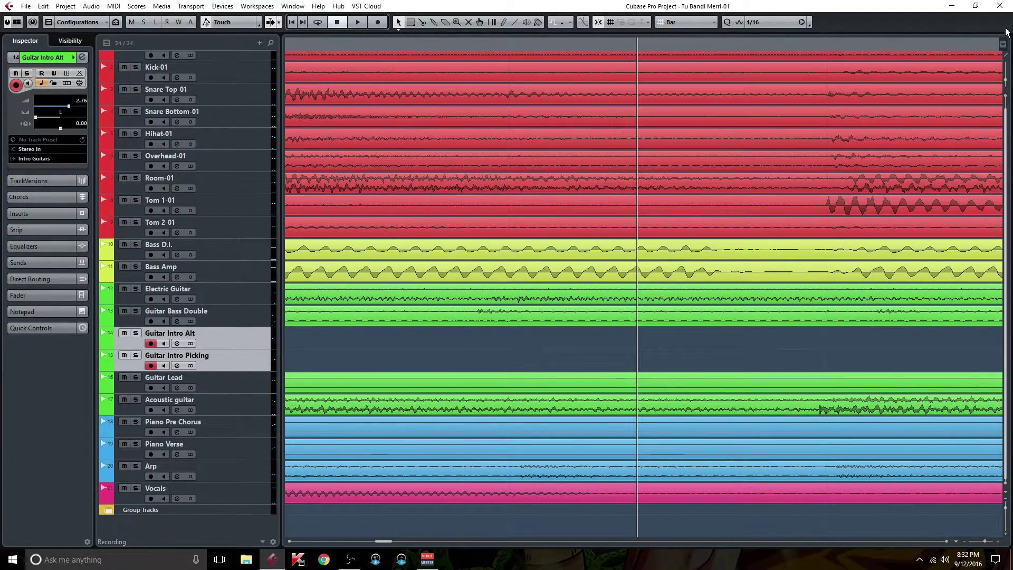
drag(1006, 83, 1006, 71)
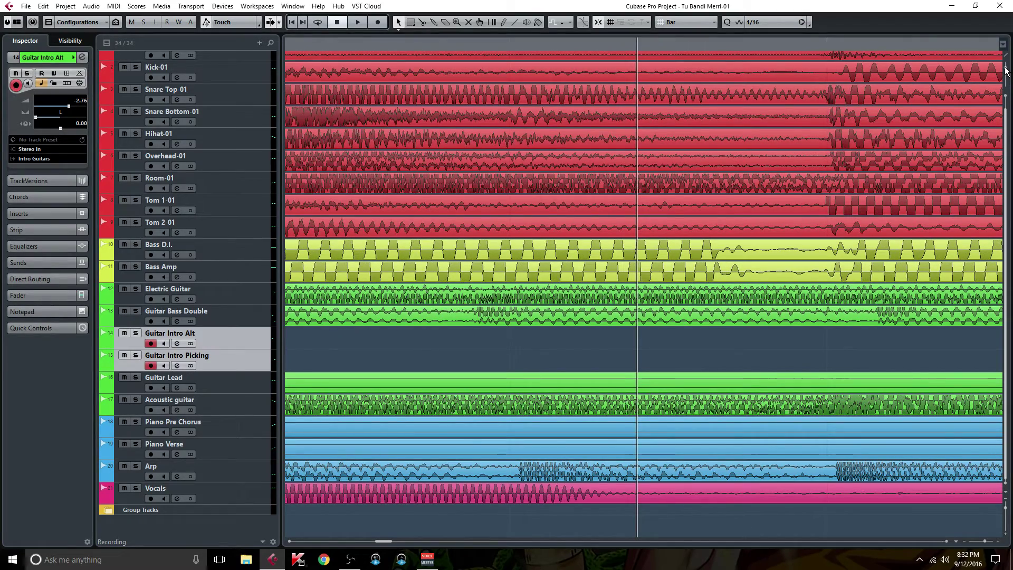
- Without grid snapping, split the Arp event about midway between beats 29.3 and 29.4 and mute the portion before it
click(422, 22)
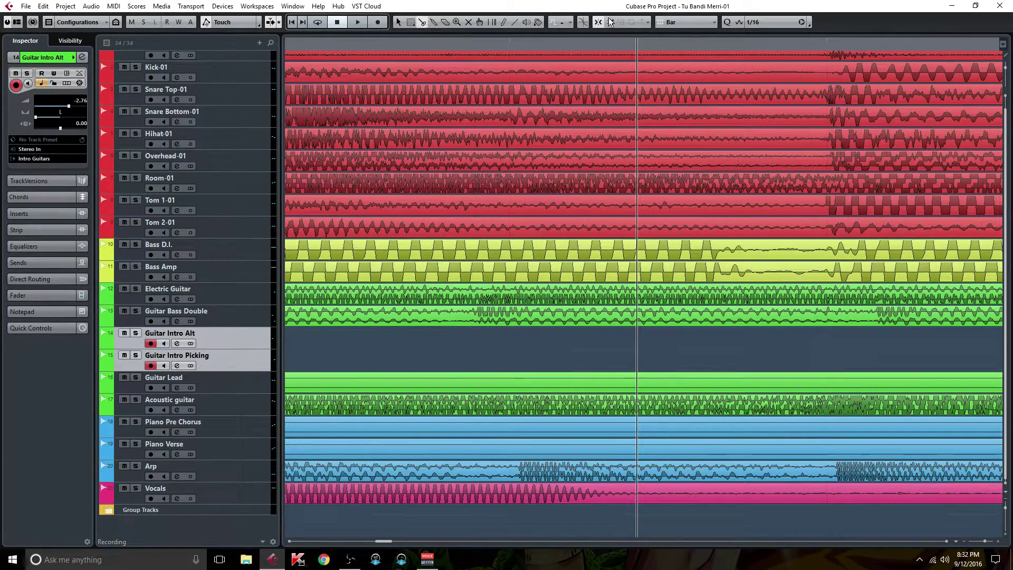
click(824, 469)
right_click(809, 449)
click(879, 447)
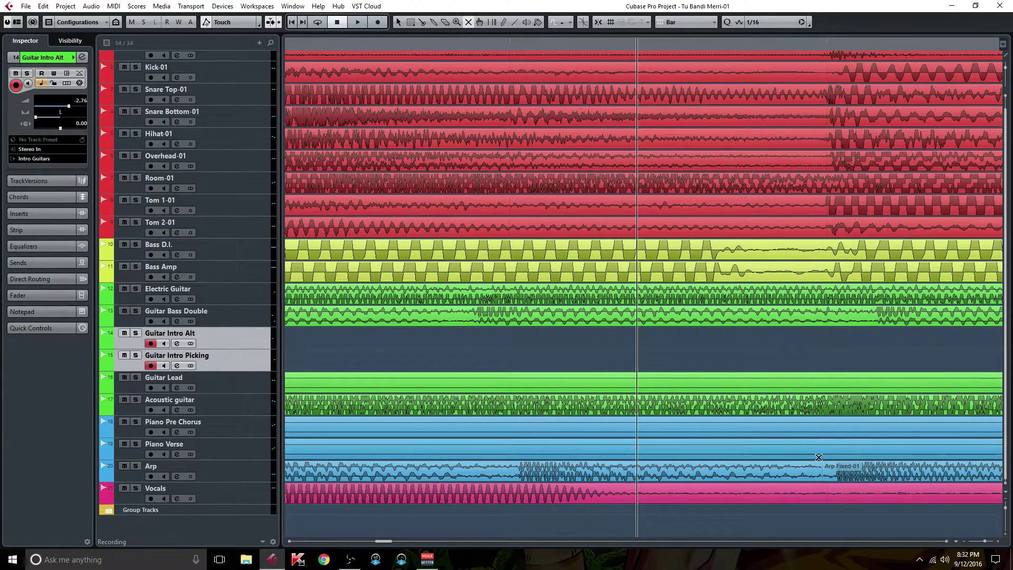
click(753, 471)
right_click(389, 74)
click(390, 72)
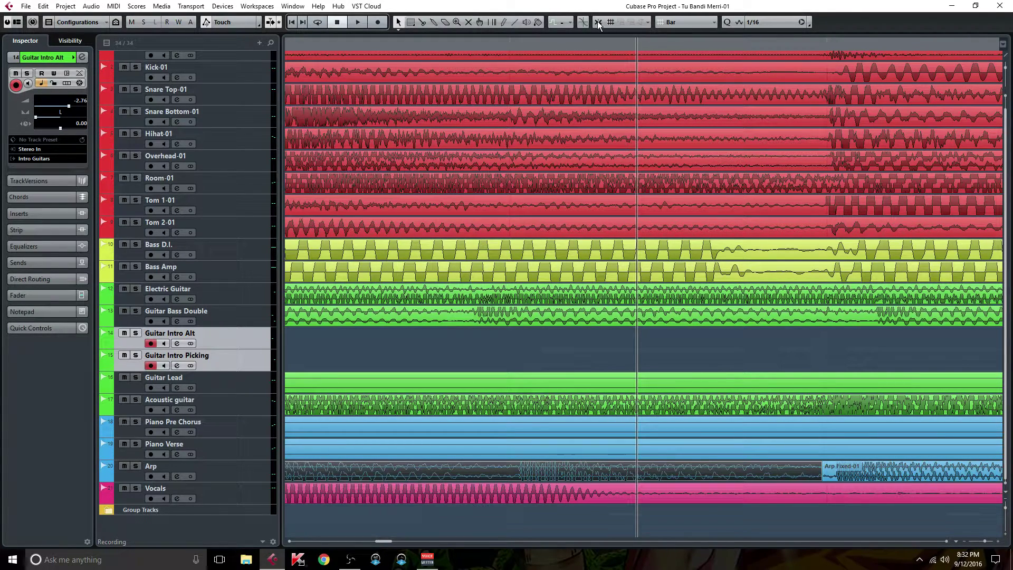
- Zoom the timeline back out and restart playback from a point before bar 26
scroll(633, 375, up, 8)
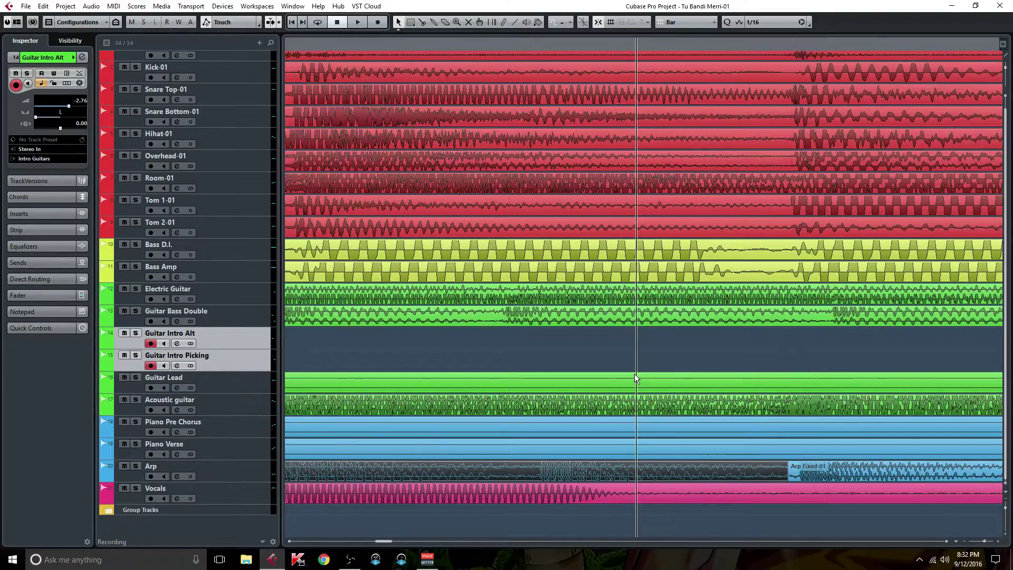
scroll(627, 393, down, 2)
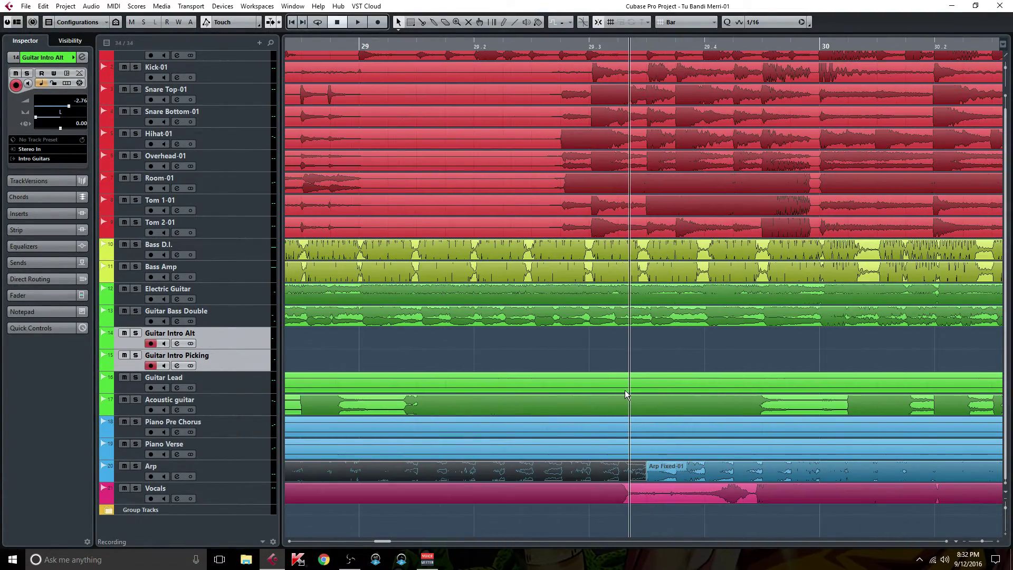
drag(373, 544, 368, 546)
double_click(347, 44)
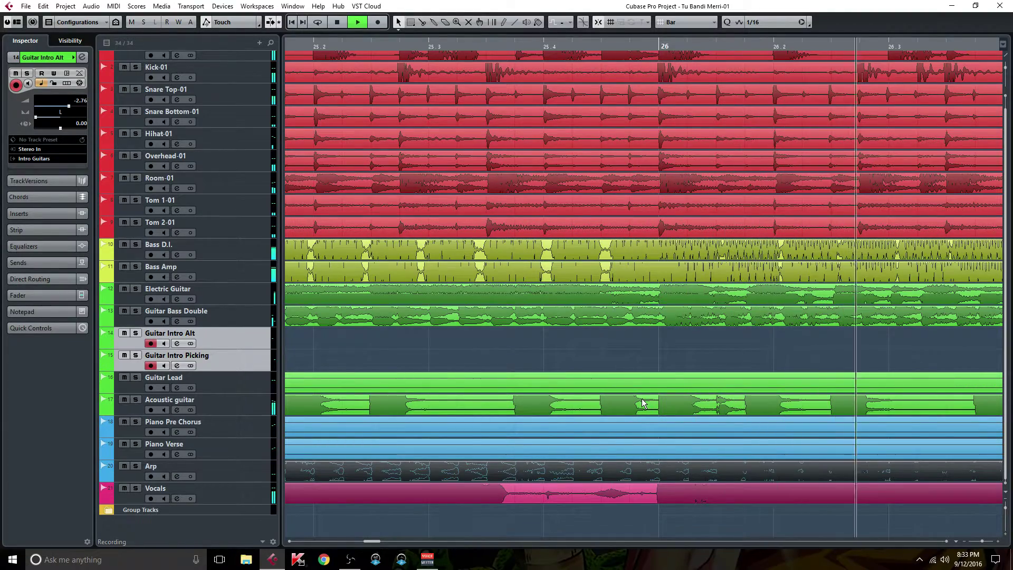
- In the MixConsole, set the Arp fader to -3.98 and the Piano Pre Chorus fader to -4.49
key(F3)
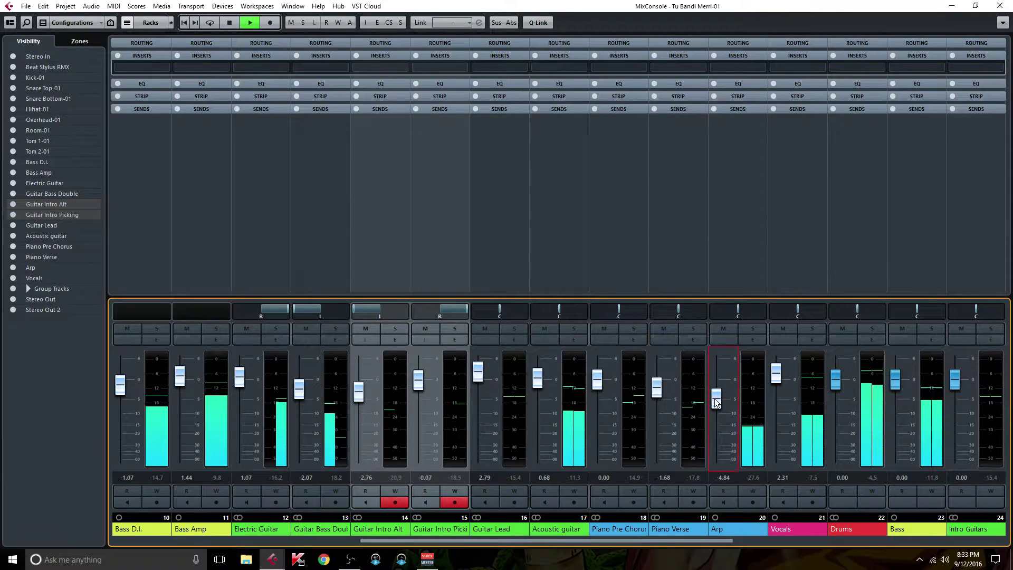
drag(717, 398, 717, 396)
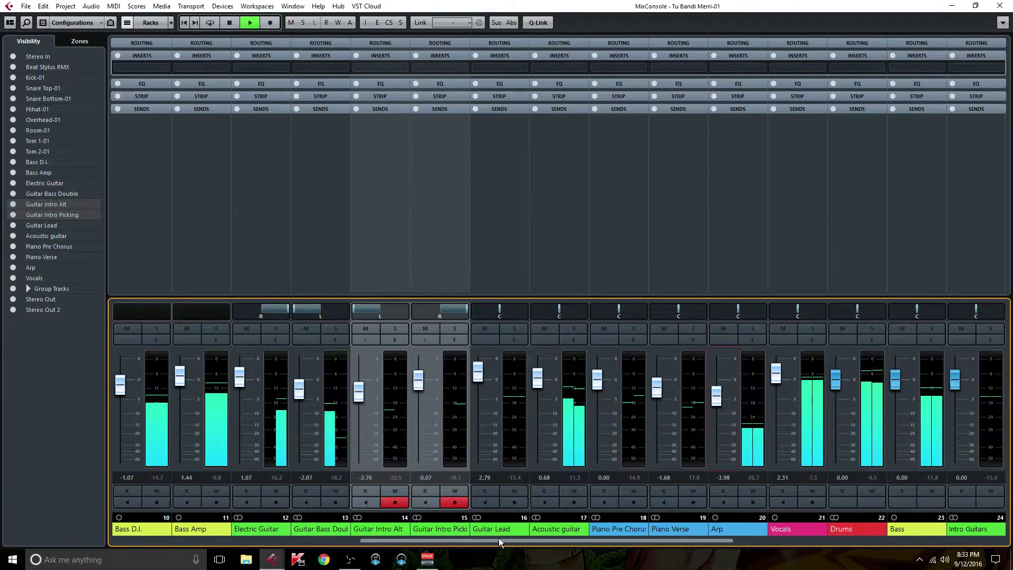
drag(458, 538, 417, 541)
drag(719, 374, 726, 396)
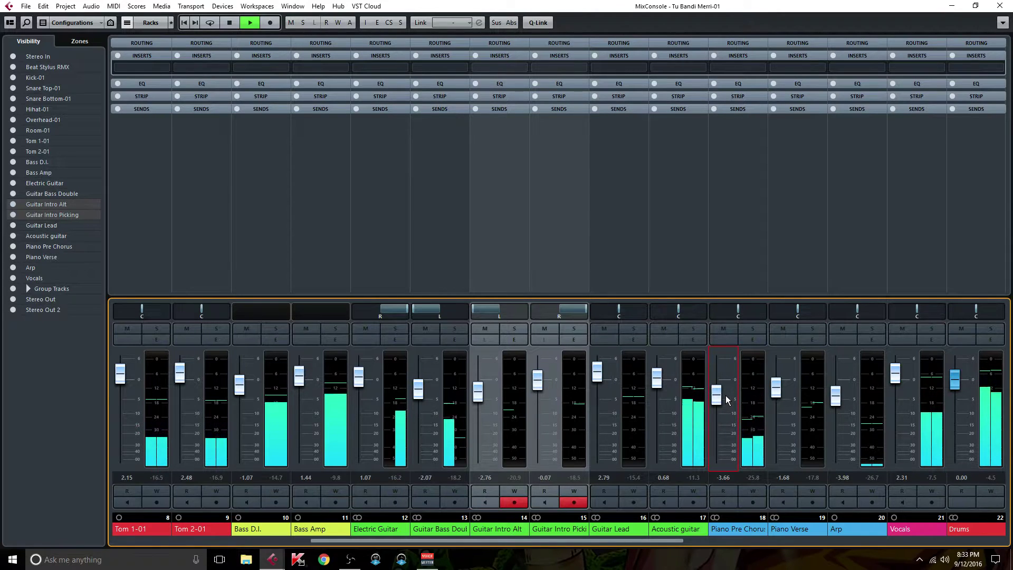
drag(717, 398, 720, 401)
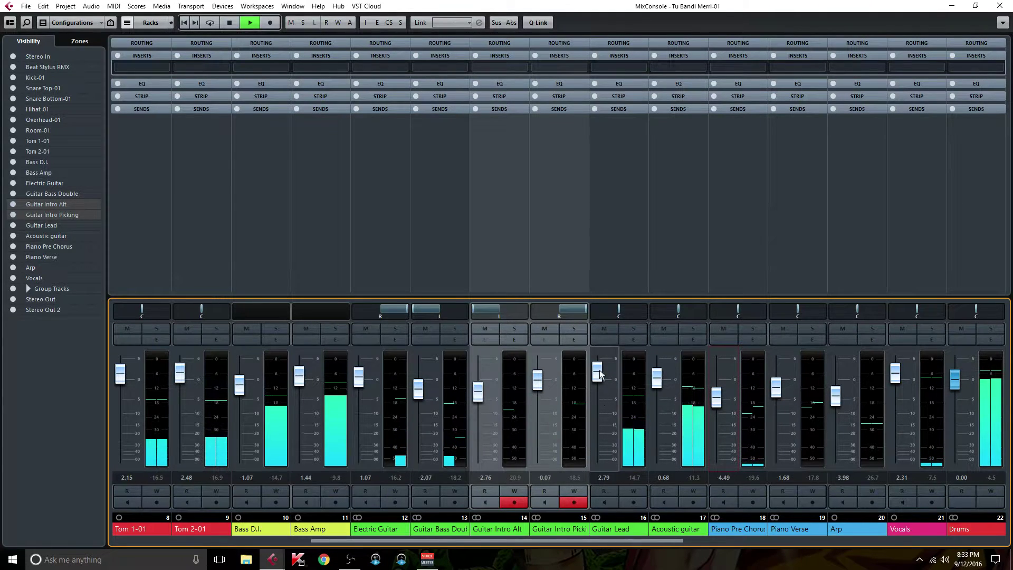
- Solo the Guitar Lead channel briefly to hear it alone, and bring back the full mix
click(633, 327)
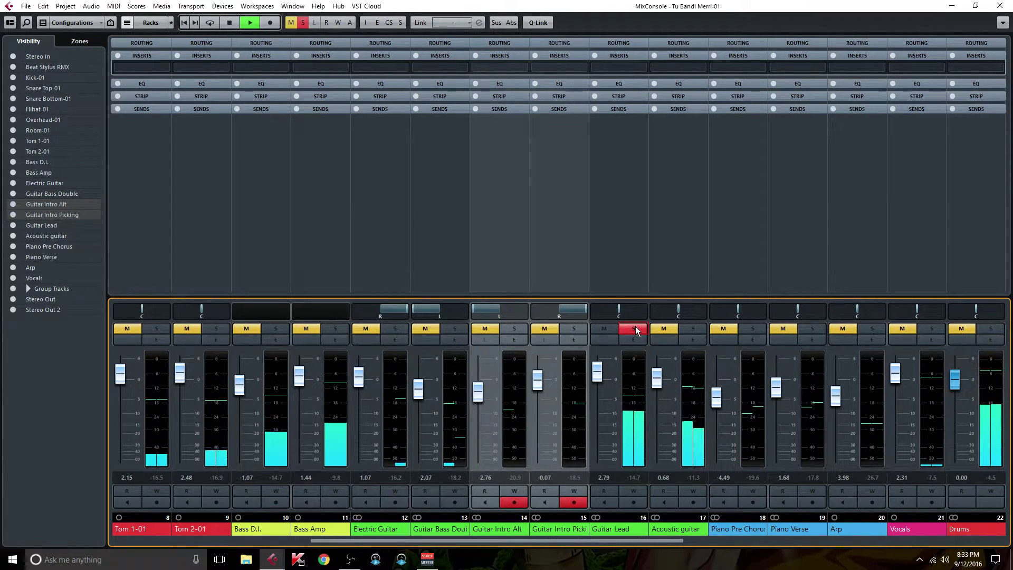
click(635, 327)
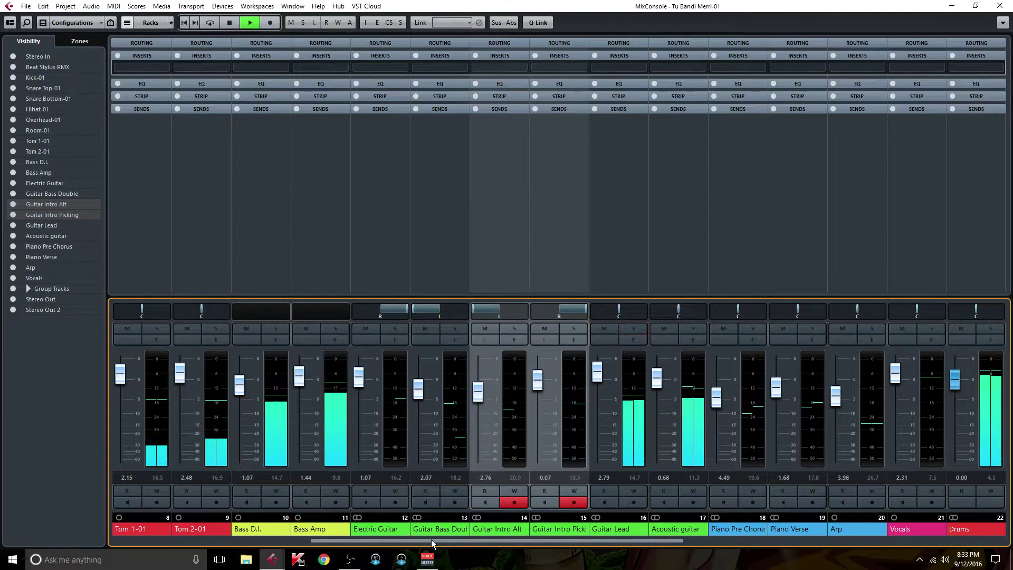
- Check the output level on the Stereo Out channel and reset the meter peaks during playback
drag(426, 540, 657, 521)
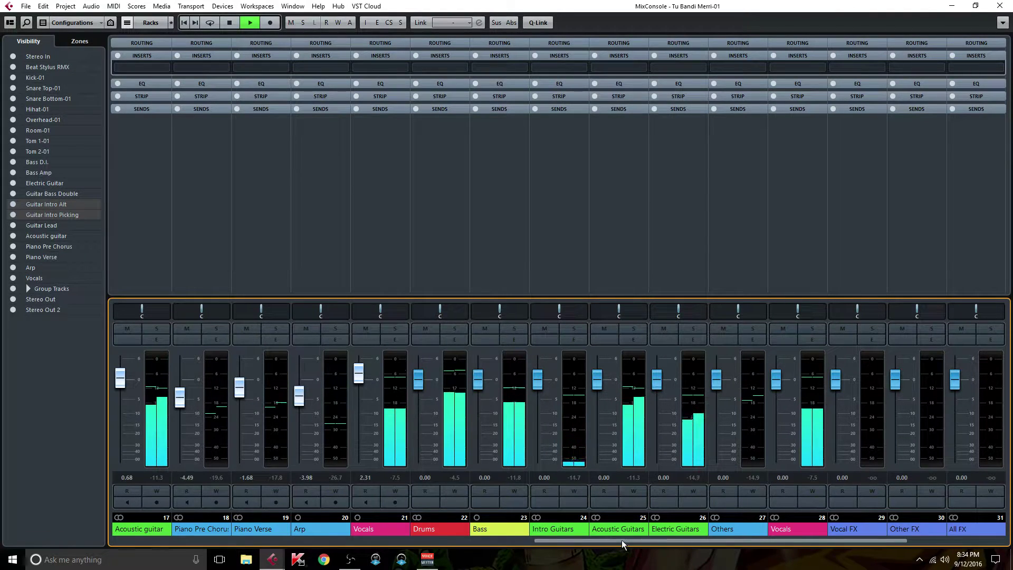
drag(616, 540, 738, 542)
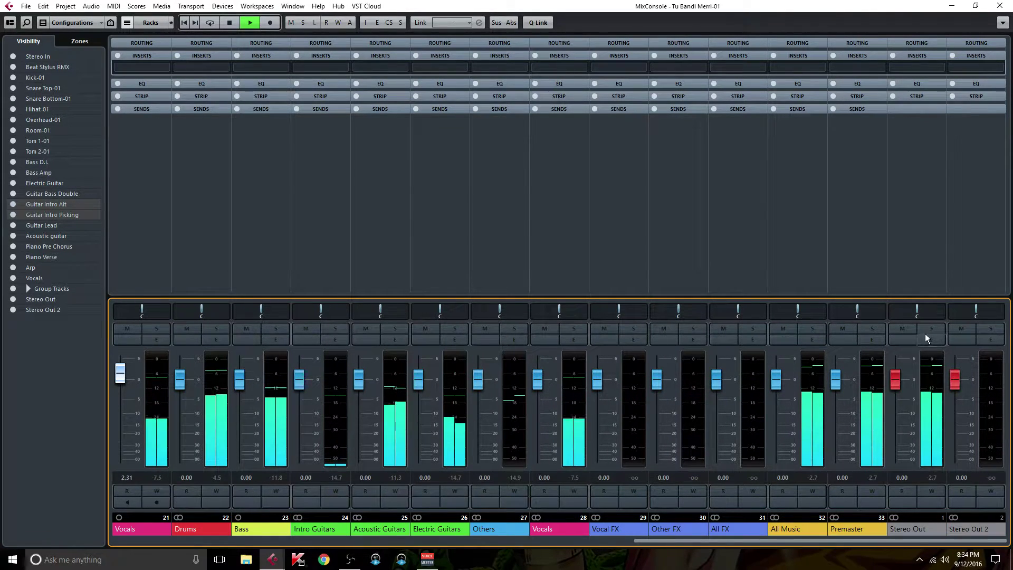
click(934, 367)
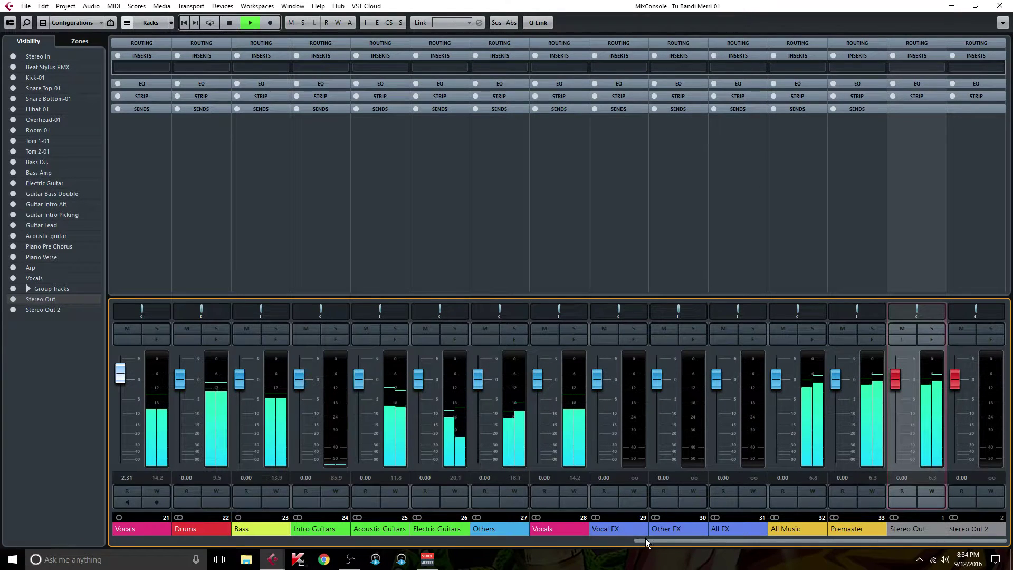
- Set the Room-01 fader to -3.98, and pan Tom 1-01 hard left and Tom 2-01 hard right
drag(632, 542, 252, 539)
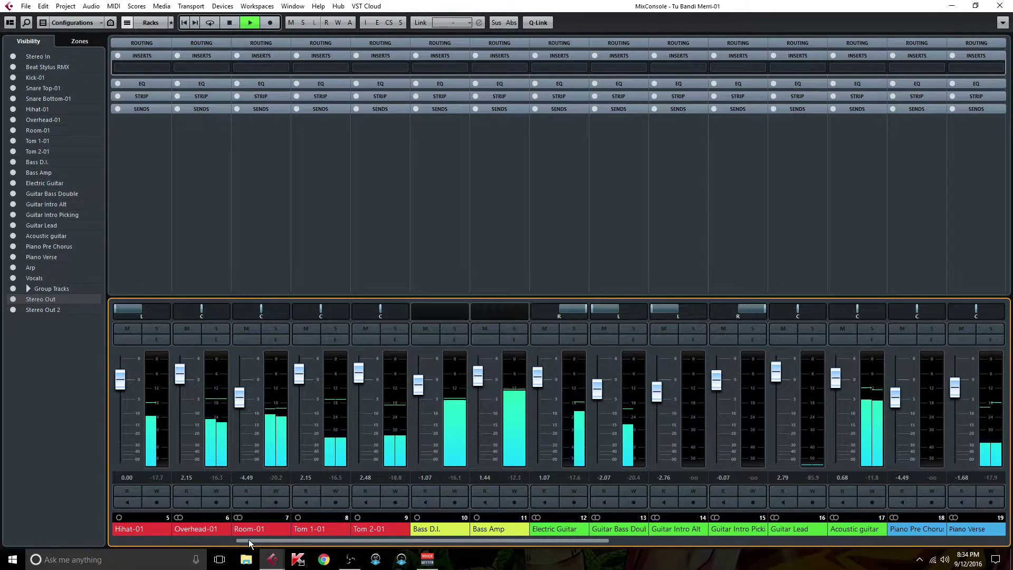
drag(241, 401, 241, 399)
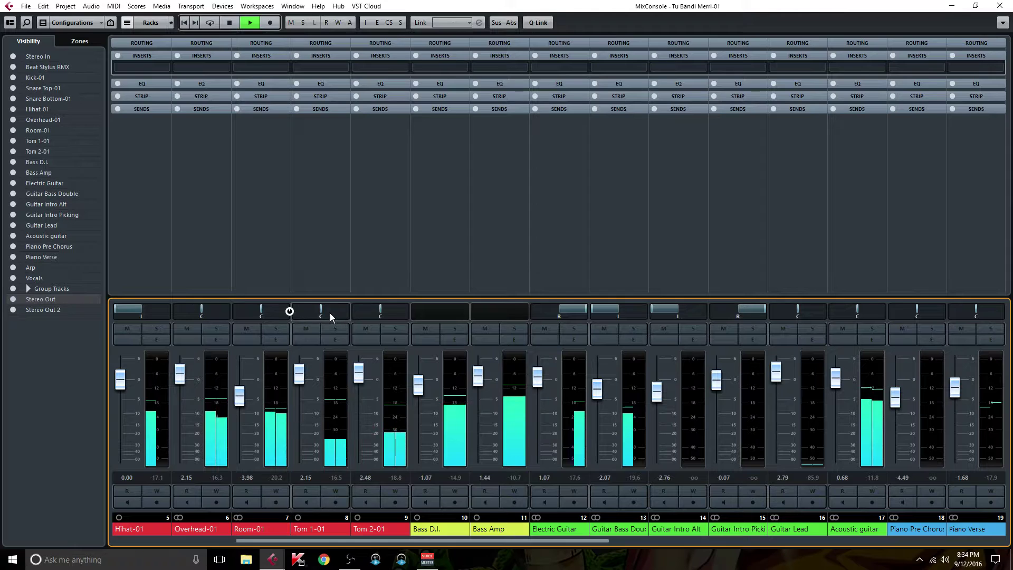
drag(323, 312, 294, 312)
drag(379, 309, 408, 309)
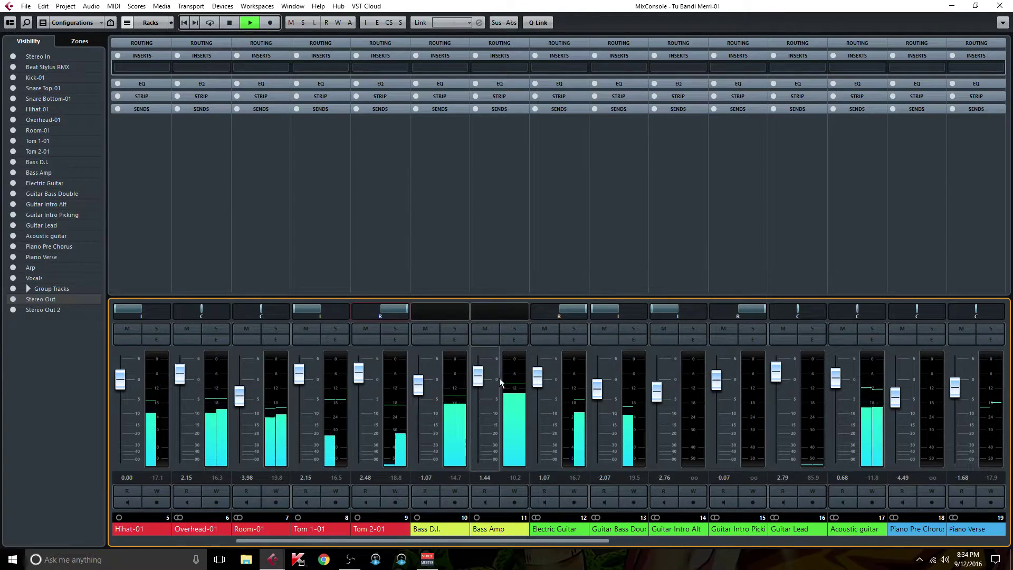
- Raise the Arp channel's fader to -3.50
drag(446, 542, 674, 554)
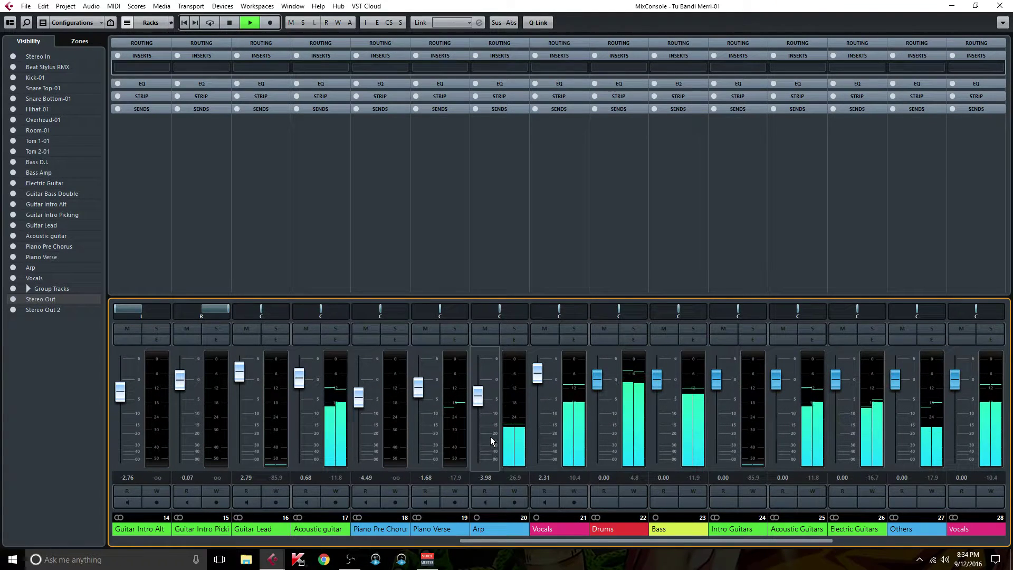
drag(477, 401, 481, 399)
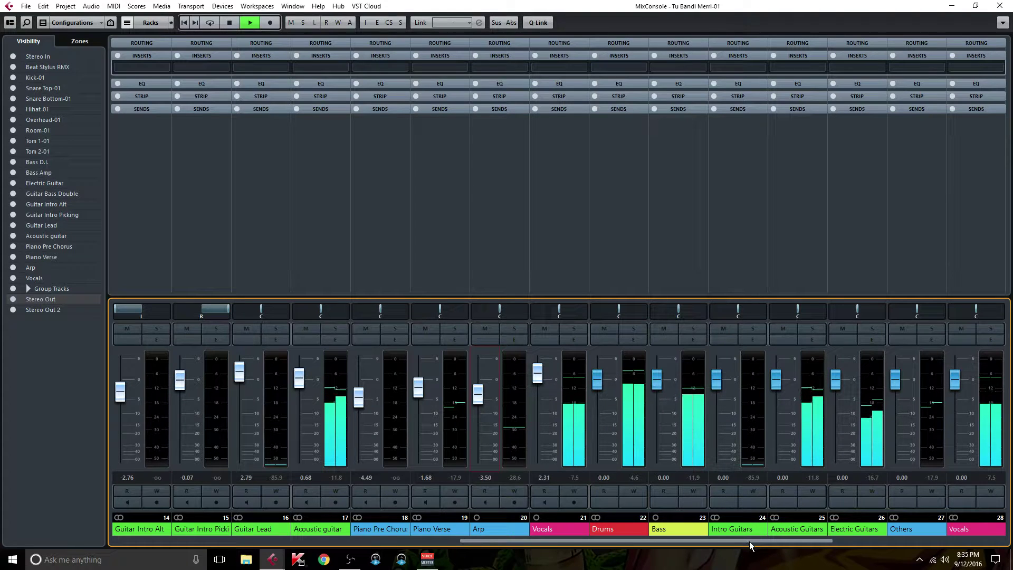
drag(748, 543, 650, 542)
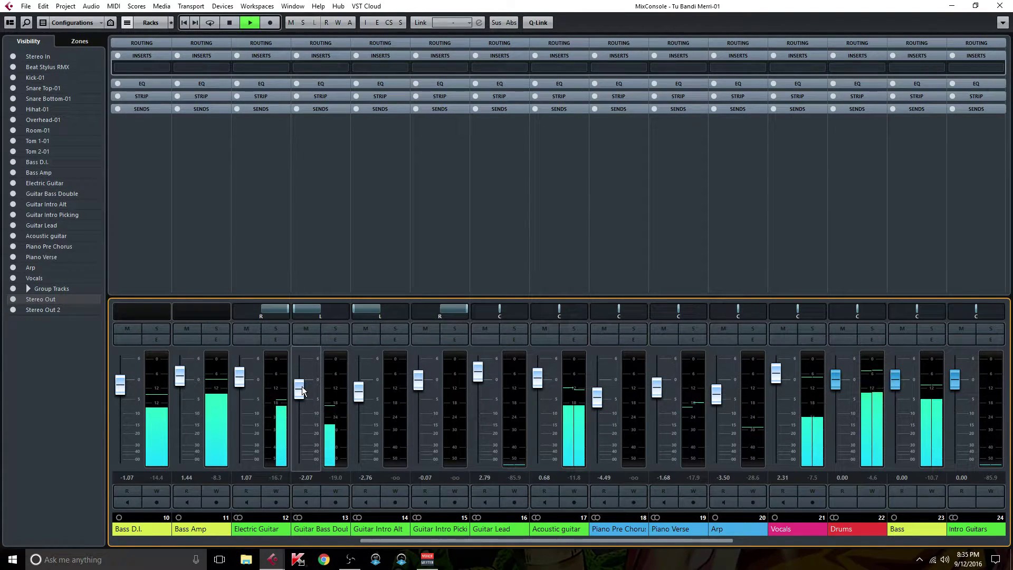
- Close the mixer, bring the project timeline back to around bar 10 and reopen the MixConsole
click(1000, 6)
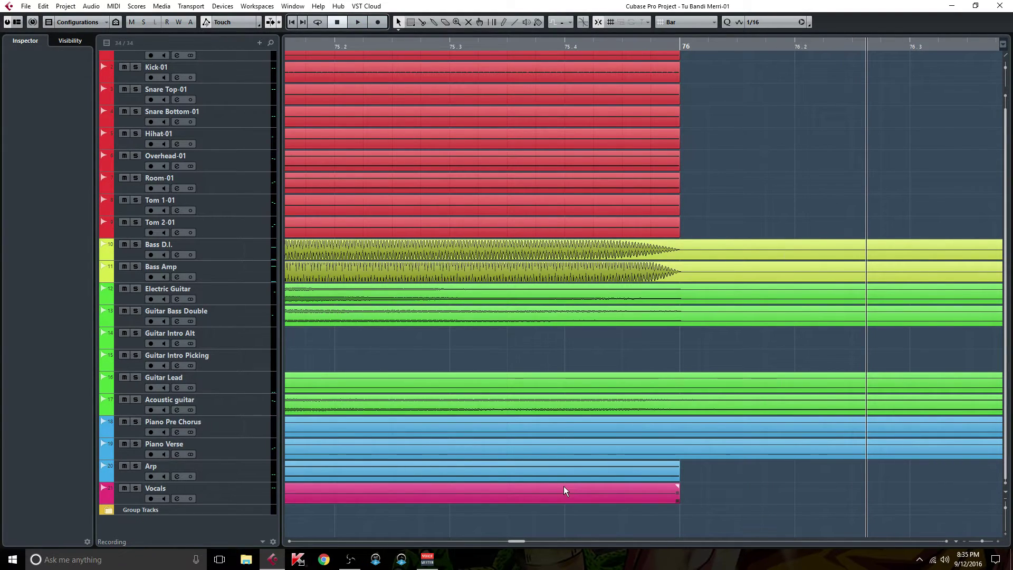
drag(512, 540, 325, 558)
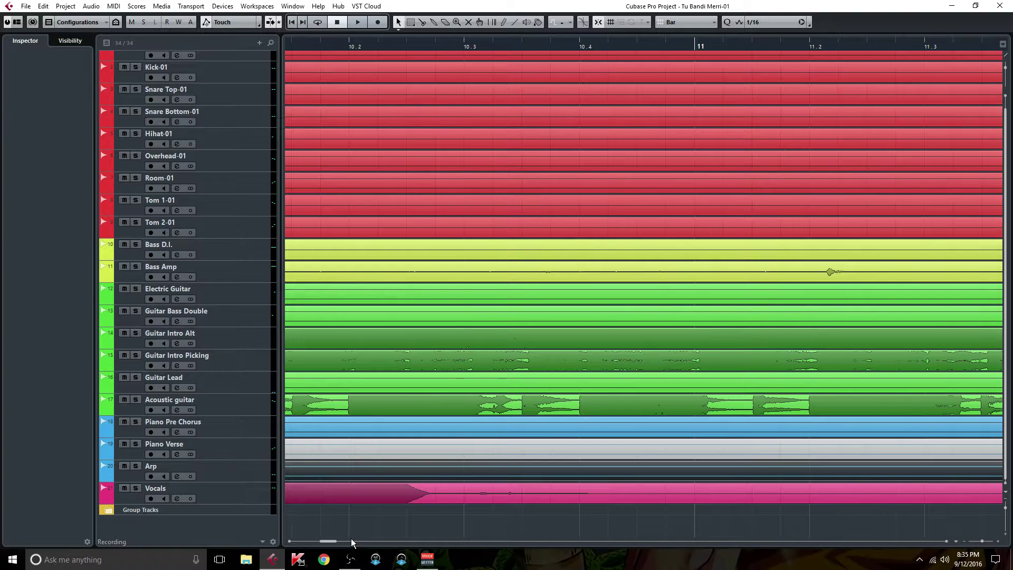
key(F3)
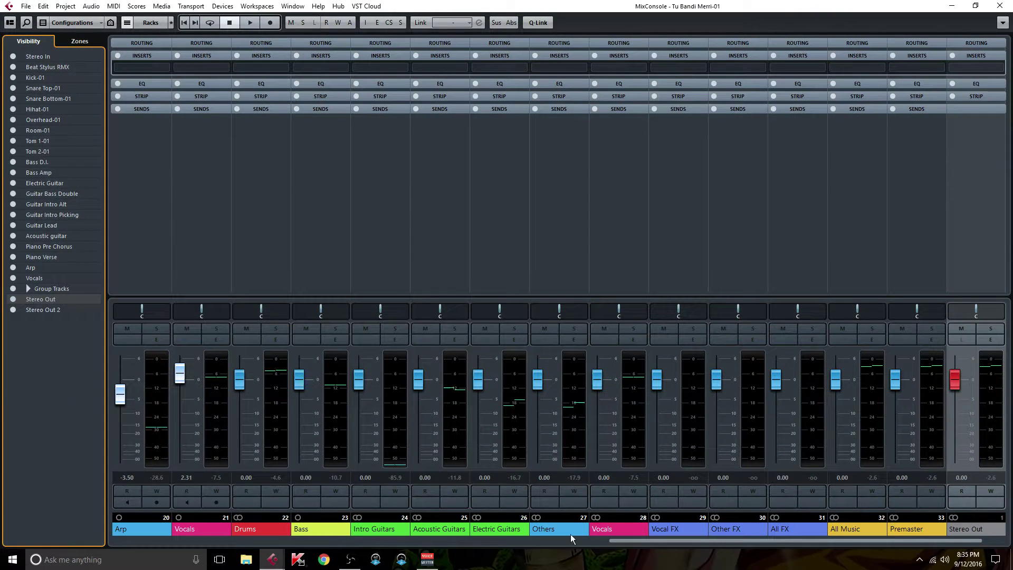
- Review the fader levels and panning of the drum, bass, guitar and piano channels across the mixer
drag(634, 541, 413, 544)
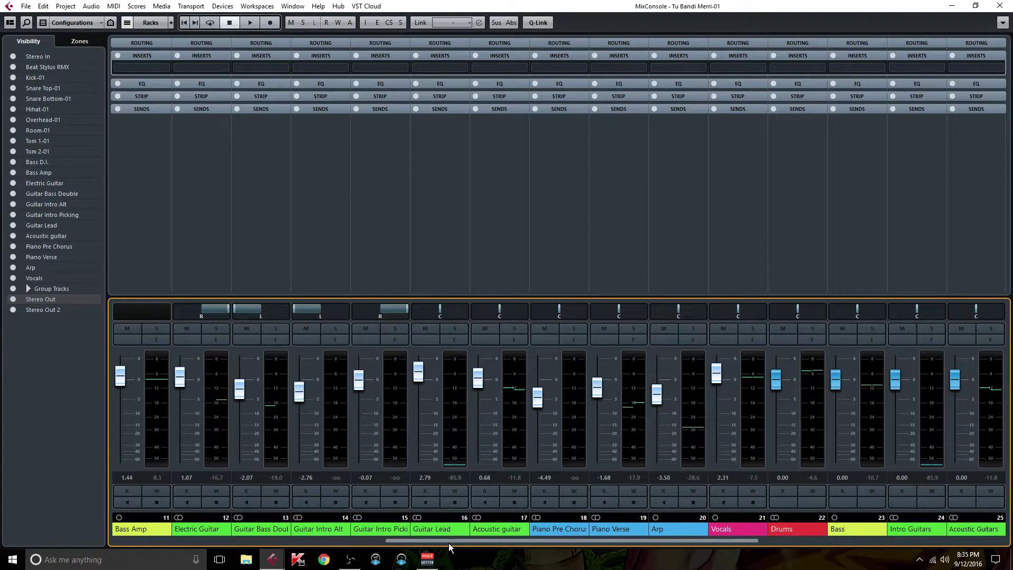
drag(388, 542, 127, 533)
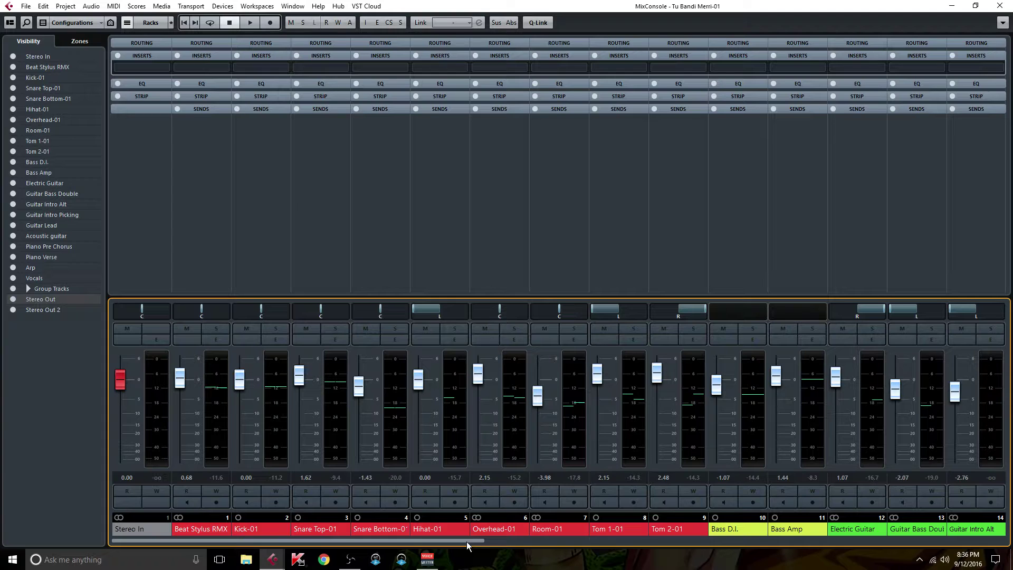
drag(467, 541, 505, 543)
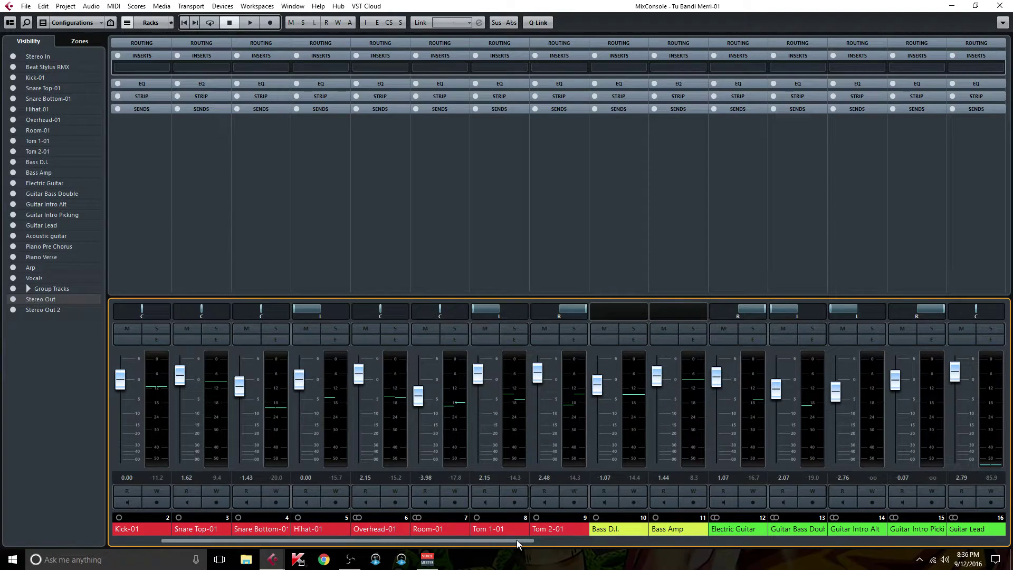
drag(518, 540, 612, 545)
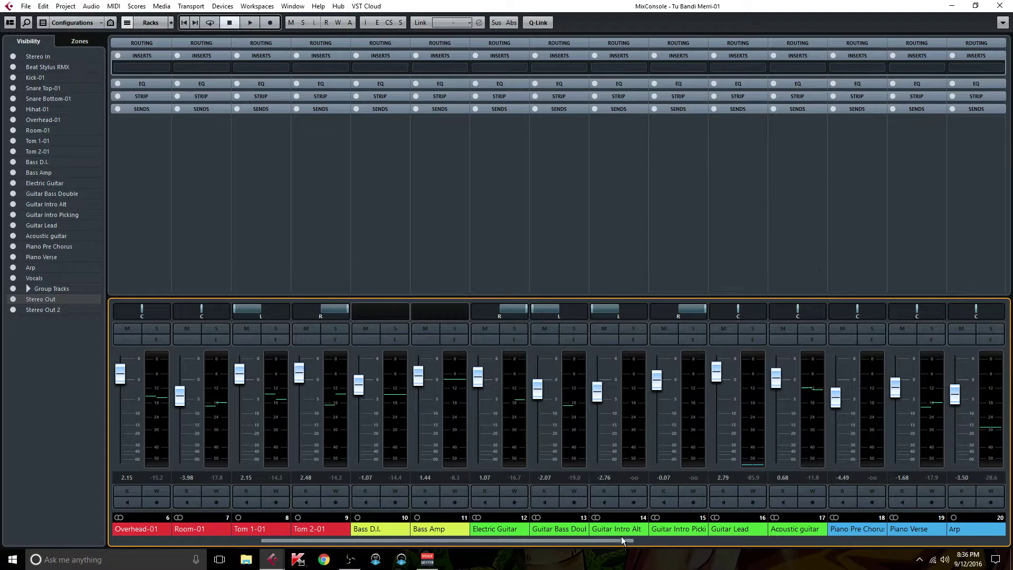
drag(617, 541, 663, 543)
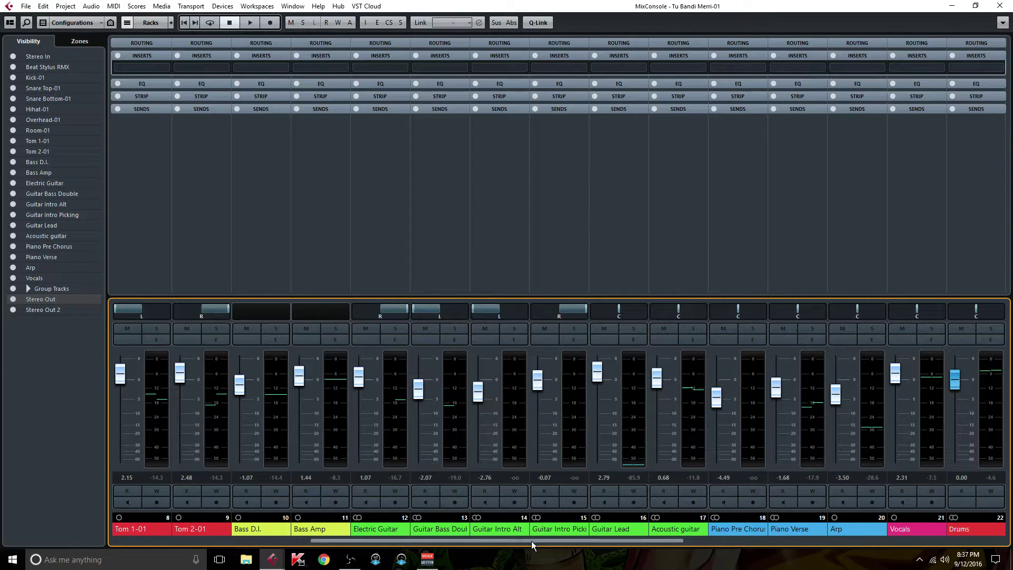
drag(531, 541, 485, 540)
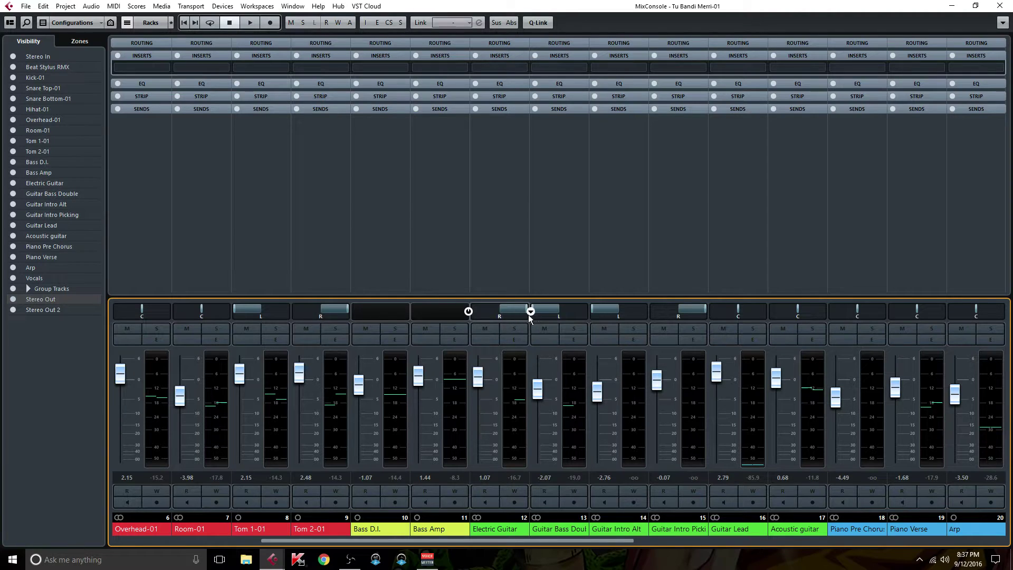
drag(423, 540, 293, 540)
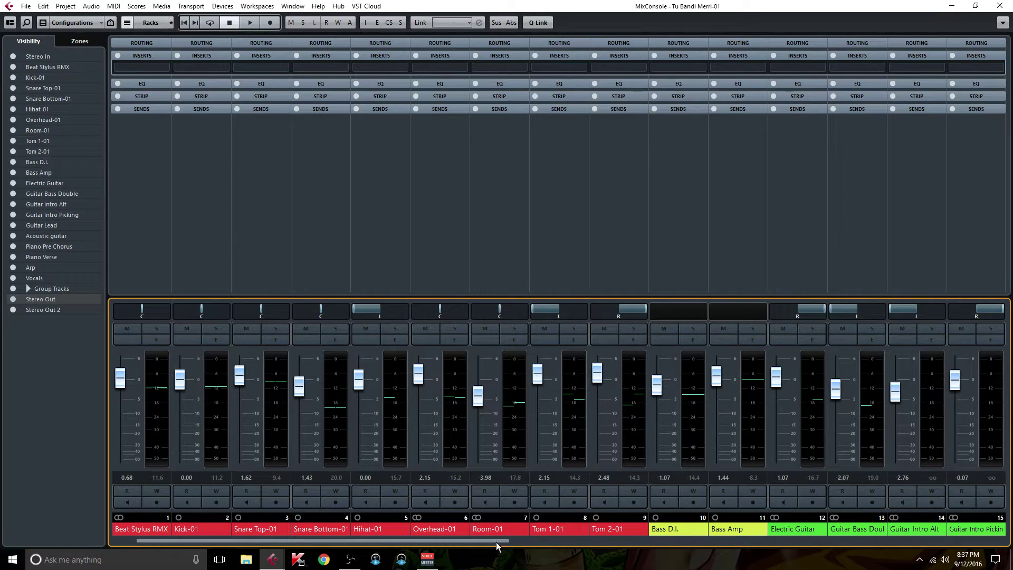
drag(512, 540, 553, 542)
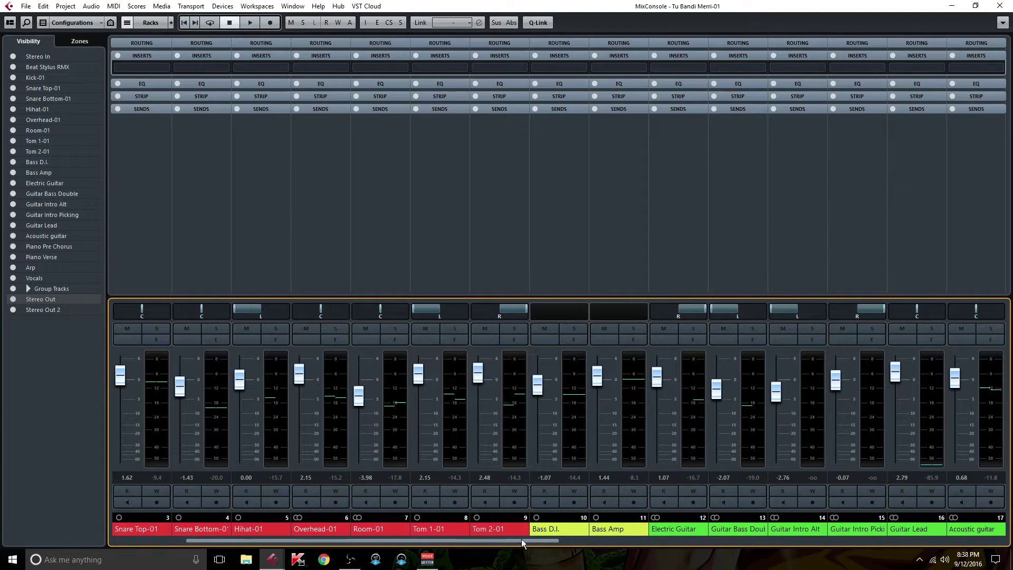
drag(531, 540, 569, 540)
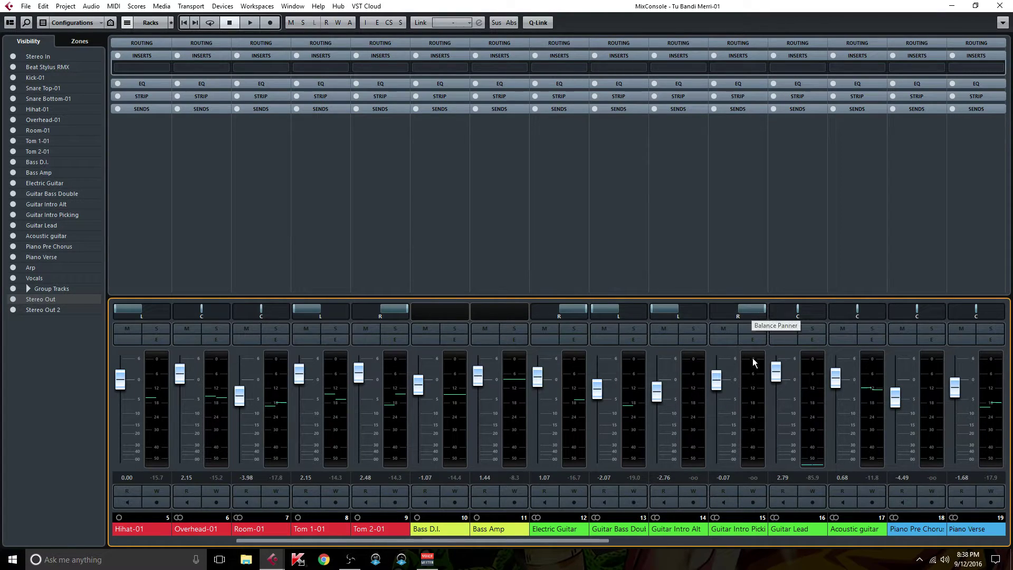
- With playback stopped, clear the held peak levels of all channels from the Stereo Out meter
drag(593, 543, 791, 564)
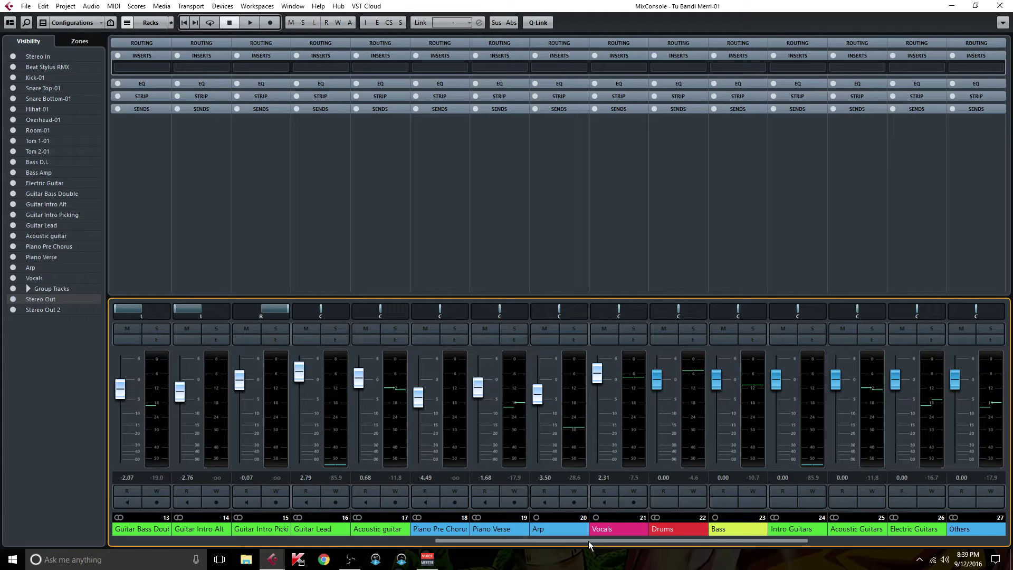
drag(588, 541, 877, 564)
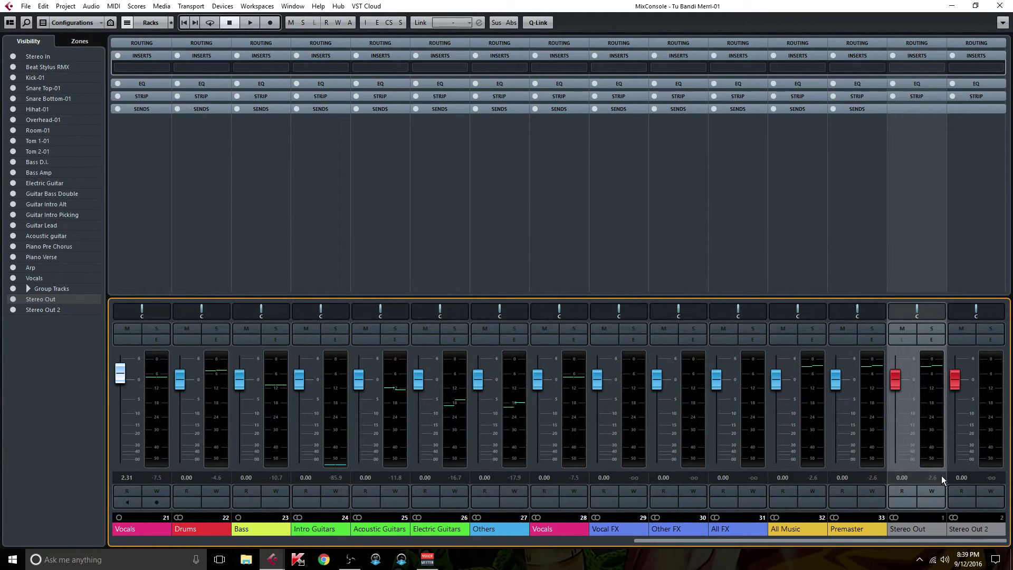
click(937, 368)
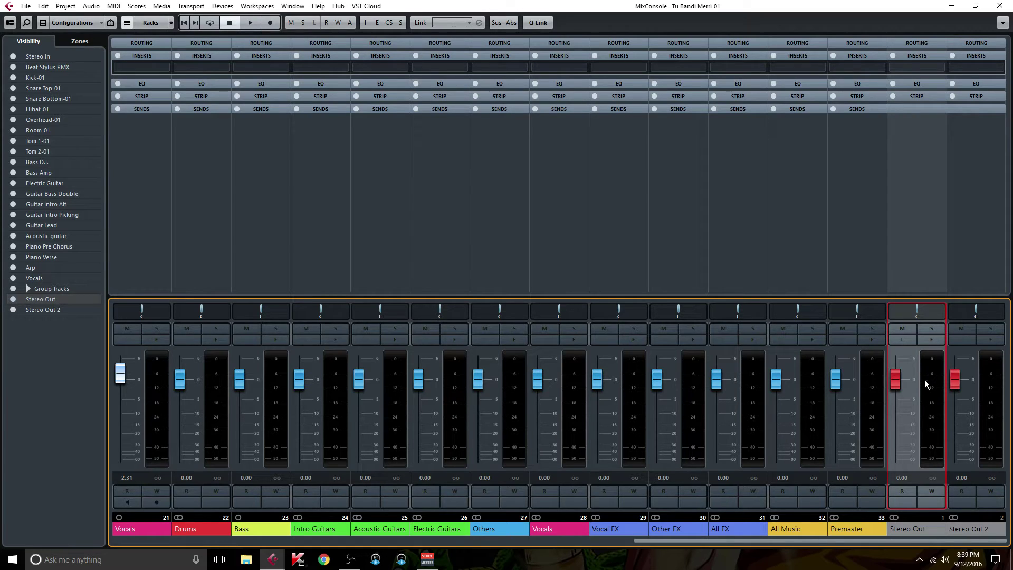
- Examine the Stereo Out channel settings for inserts and EQ, close them and return to the instrument channels
click(933, 341)
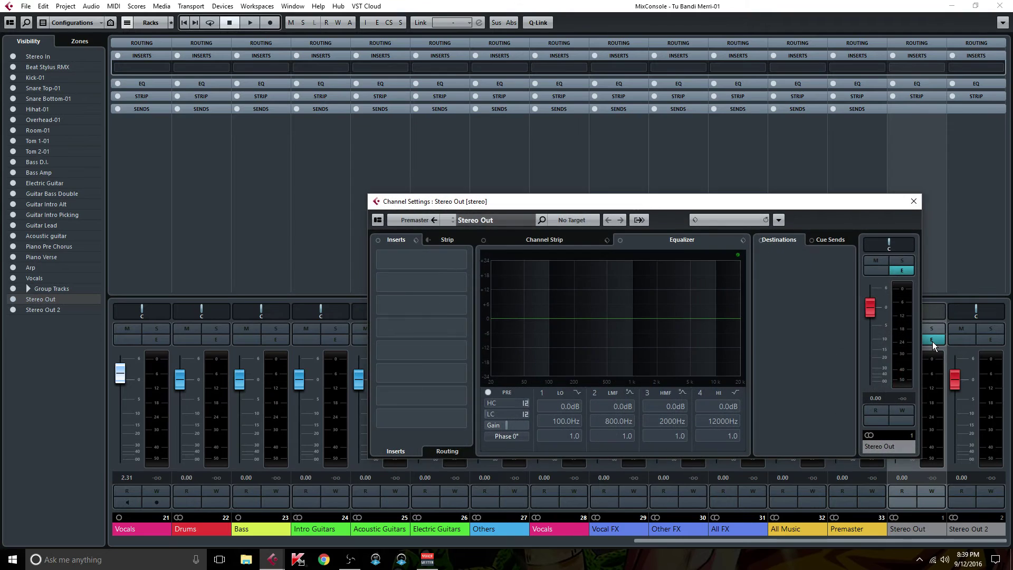
click(914, 201)
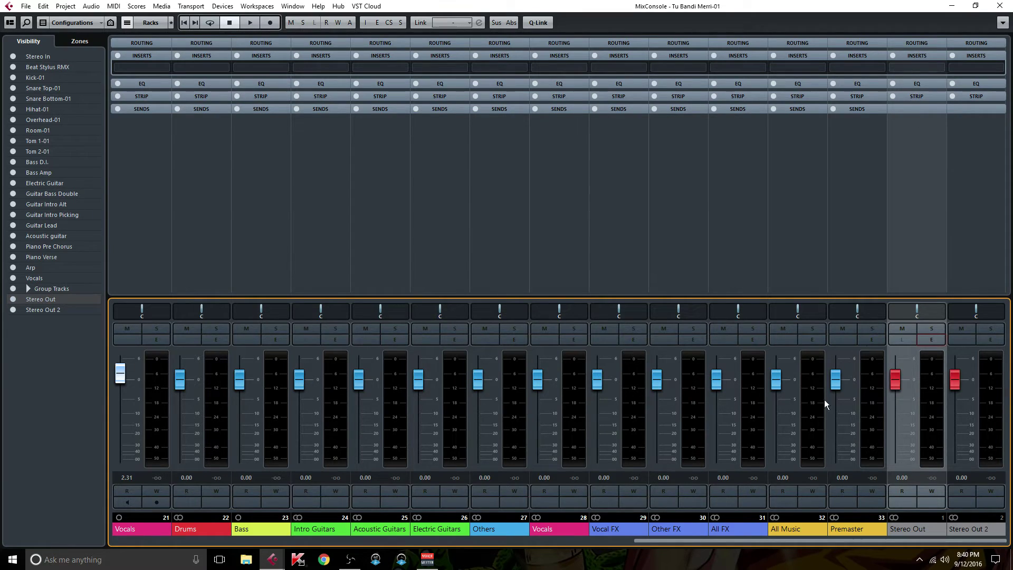
drag(654, 541, 293, 552)
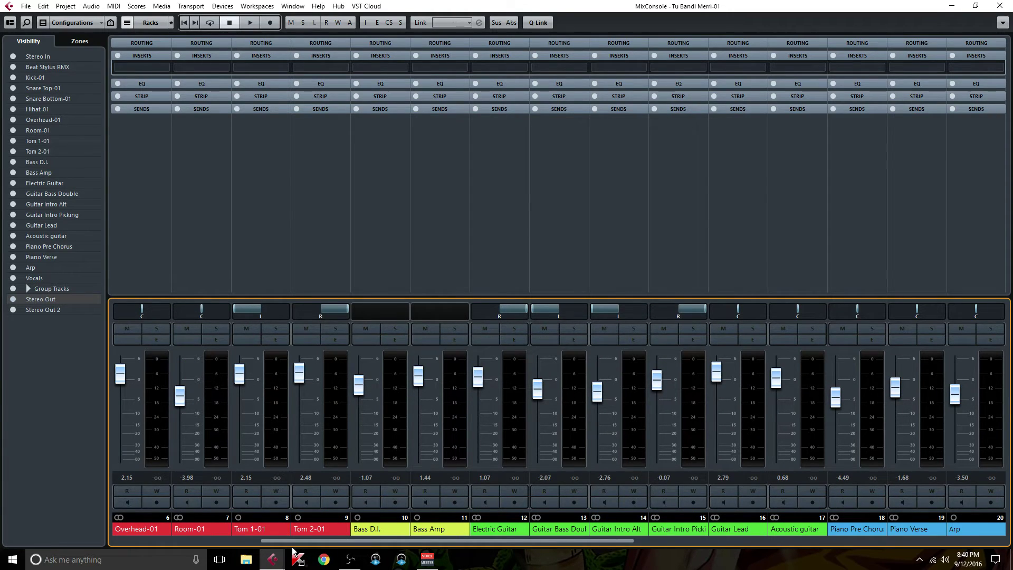